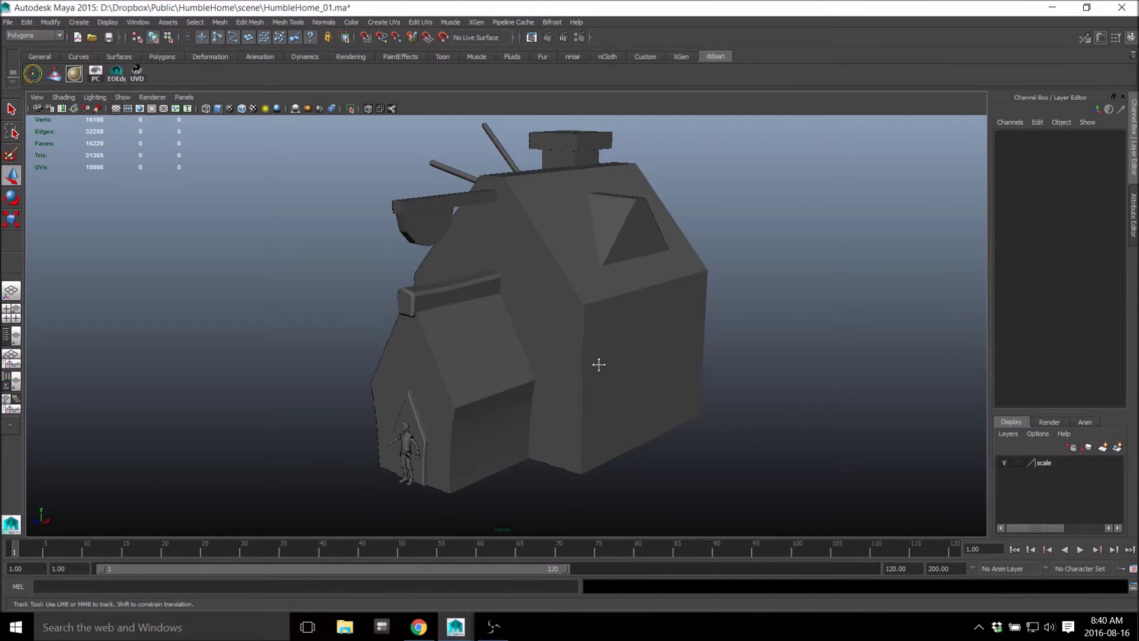
- Inspect the front door and surrounding parts of the house model from several angles
{"action": "middle_click_drag", "start_coordinate": [599, 364], "coordinate": [605, 346], "text": "alt"}
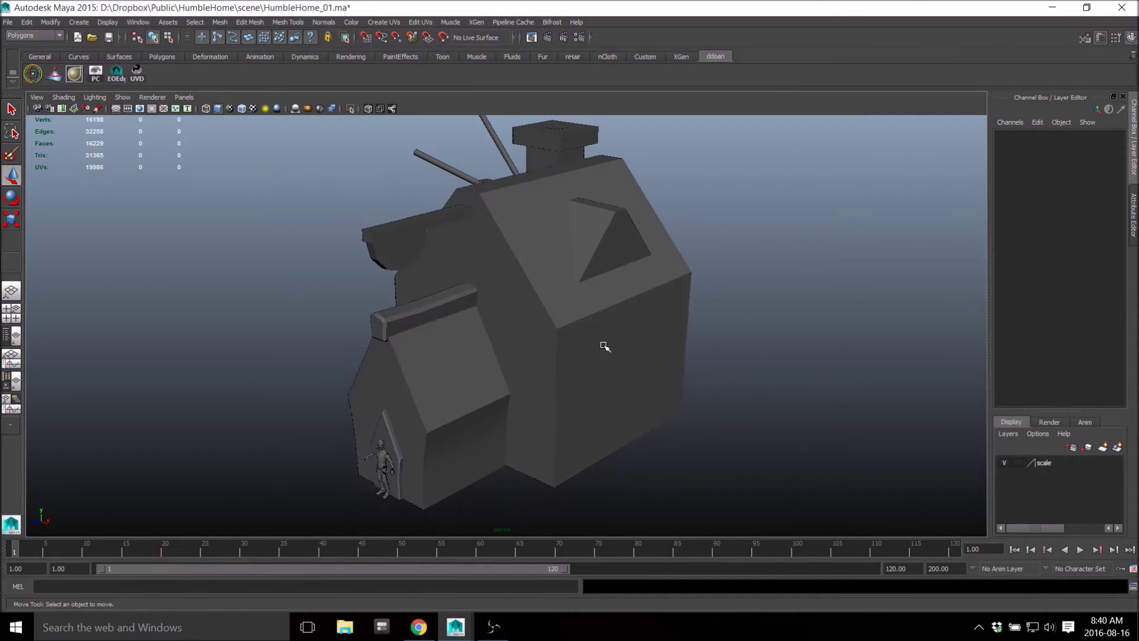
{"action": "left_click_drag", "start_coordinate": [598, 347], "coordinate": [604, 345], "text": "alt"}
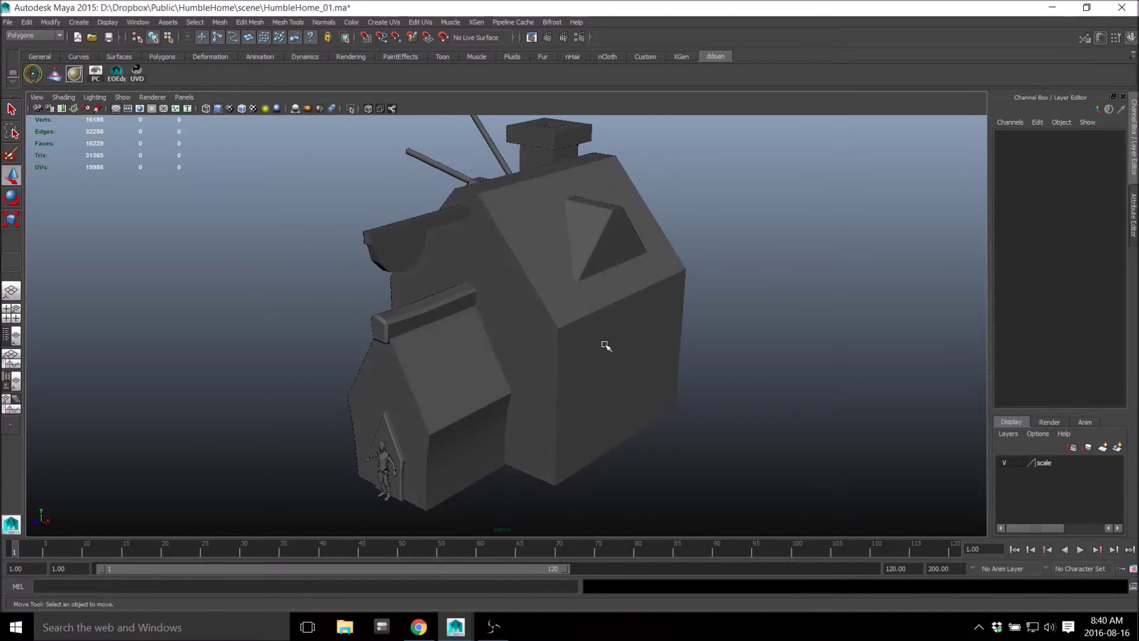
{"action": "left_click_drag", "start_coordinate": [562, 340], "coordinate": [518, 380], "text": "alt"}
{"action": "left_click", "coordinate": [506, 381]}
{"action": "left_click_drag", "start_coordinate": [418, 416], "coordinate": [419, 438]}
{"action": "left_click", "coordinate": [419, 438]}
{"action": "key", "text": "f"}
{"action": "right_click_drag", "start_coordinate": [465, 419], "coordinate": [509, 369], "text": "alt"}
{"action": "scroll", "coordinate": [558, 274], "scroll_direction": "down", "scroll_amount": 8}
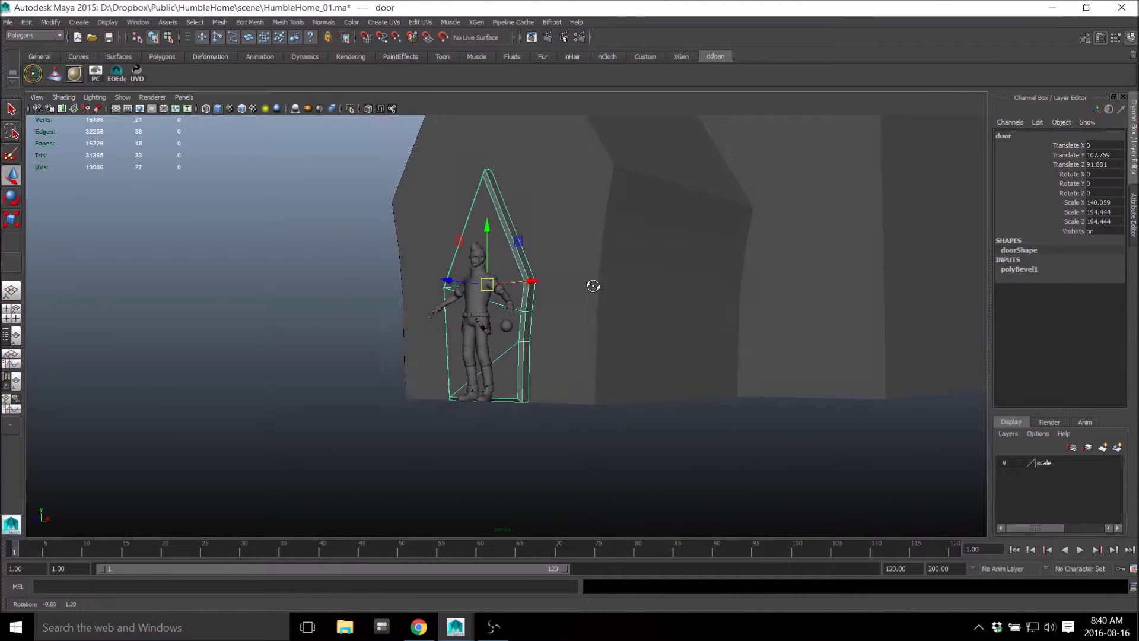
- Try freezing the transformations of the small front house
{"action": "key", "text": "ctrl+z"}
{"action": "left_click", "coordinate": [567, 342]}
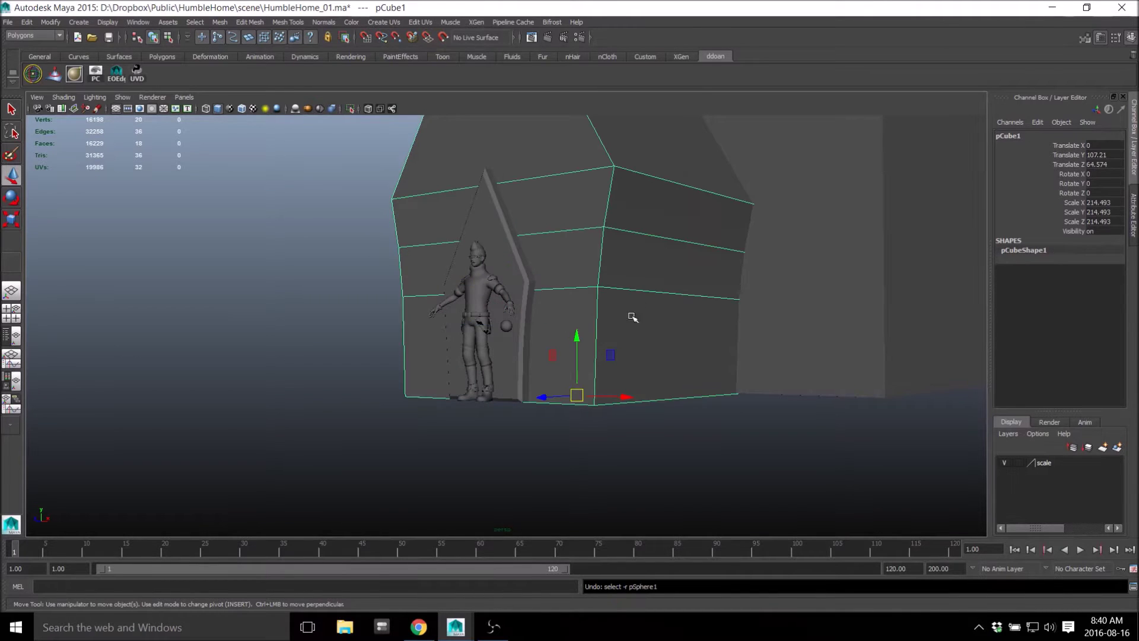
{"action": "left_click_drag", "start_coordinate": [632, 317], "coordinate": [559, 399], "text": "alt"}
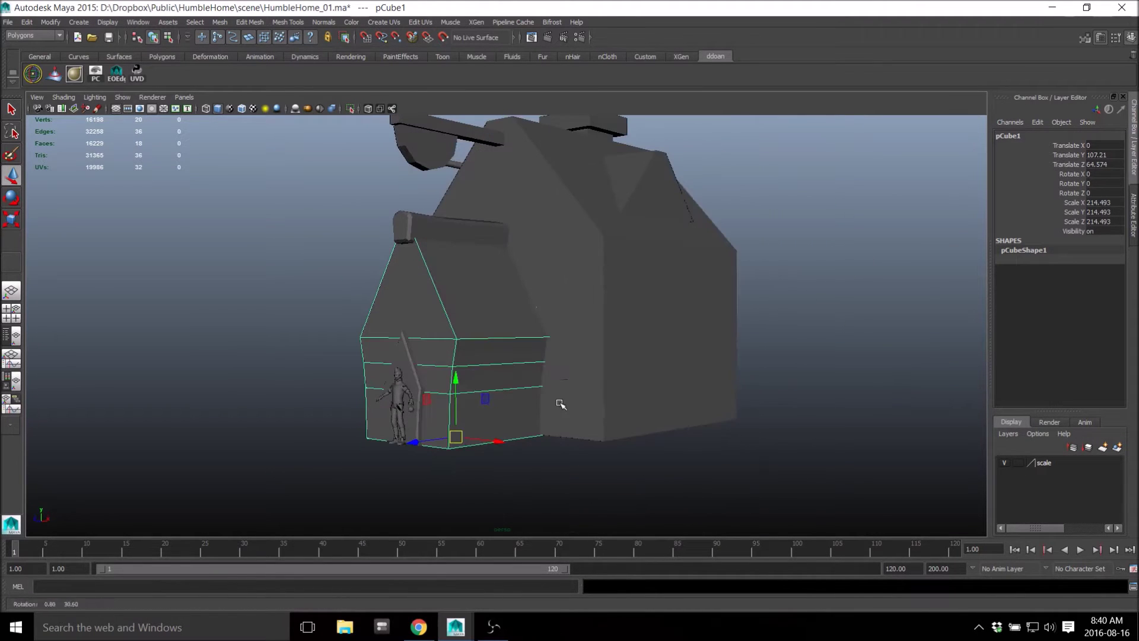
{"action": "key", "text": "g"}
{"action": "left_click_drag", "start_coordinate": [626, 300], "coordinate": [626, 334], "text": "alt"}
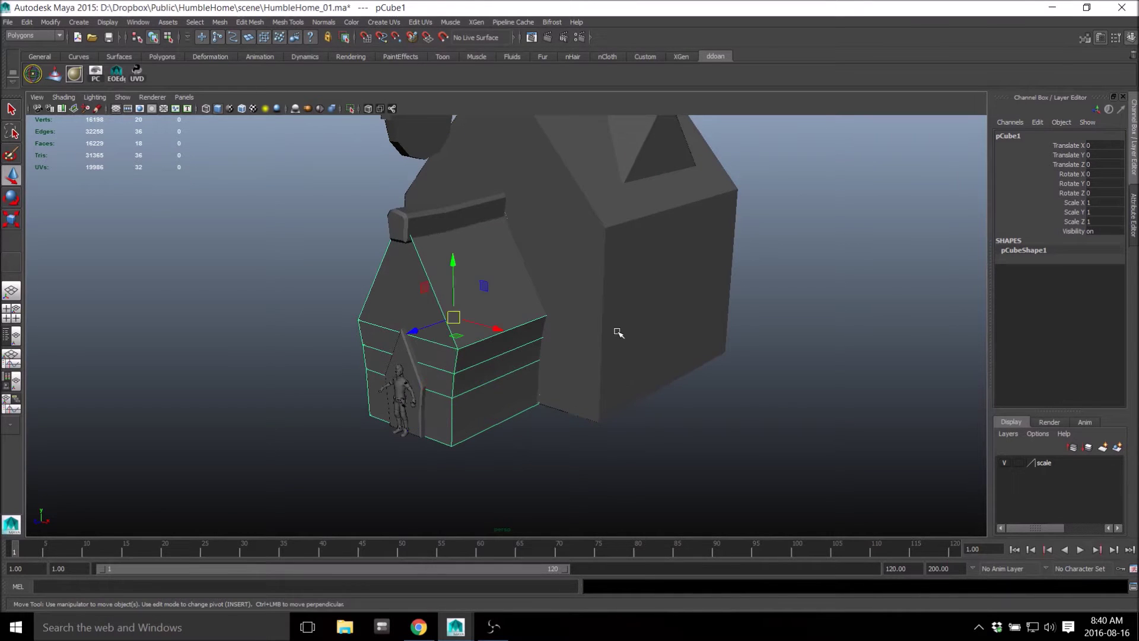
{"action": "left_click_drag", "start_coordinate": [618, 333], "coordinate": [602, 310], "text": "alt"}
{"action": "key", "text": "ctrl+z"}
{"action": "key", "text": "ctrl+z"}
- Check the transform values of the small house, main building, dormer, chimney, sign beam and roof poles
{"action": "left_click", "coordinate": [484, 311]}
{"action": "left_click", "coordinate": [484, 313]}
{"action": "left_click", "coordinate": [604, 308]}
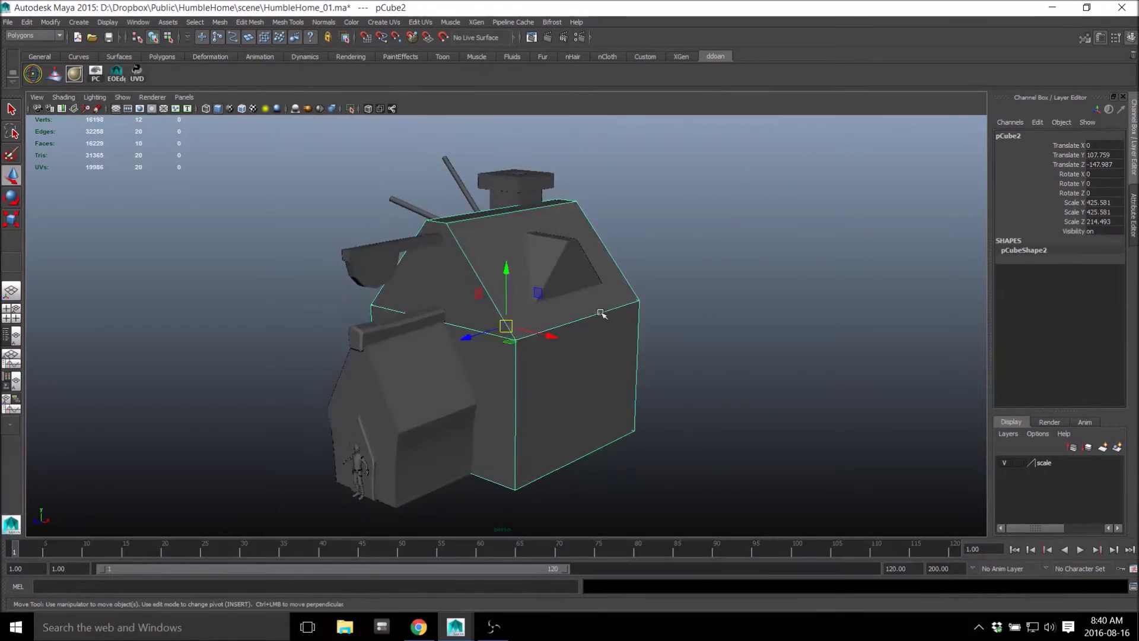
{"action": "left_click", "coordinate": [561, 256]}
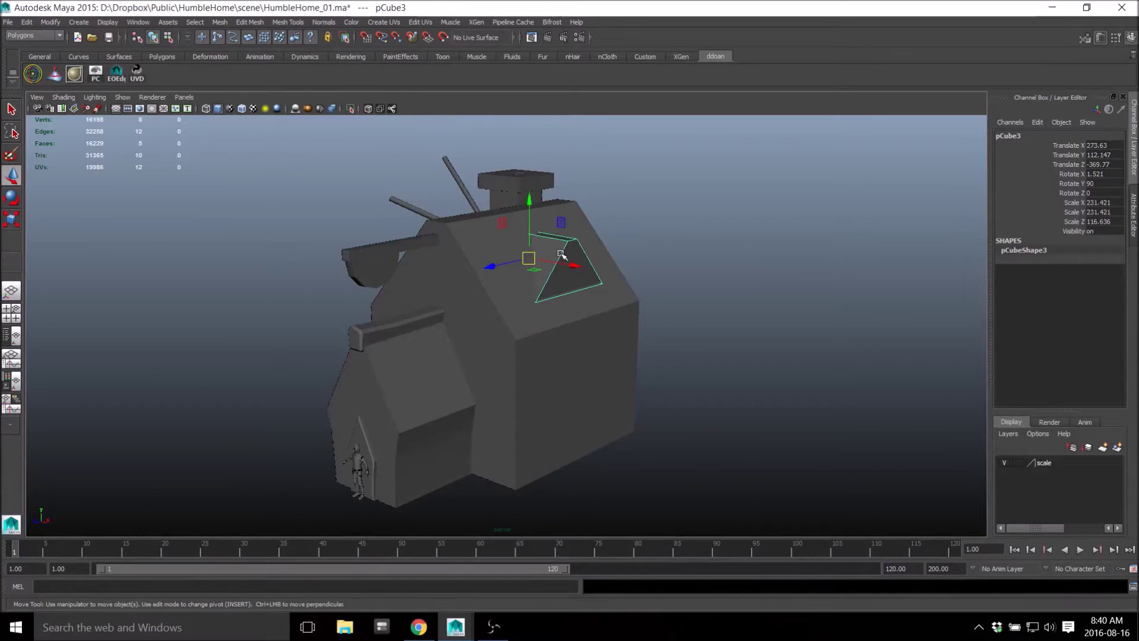
{"action": "left_click", "coordinate": [513, 184]}
{"action": "left_click", "coordinate": [381, 272]}
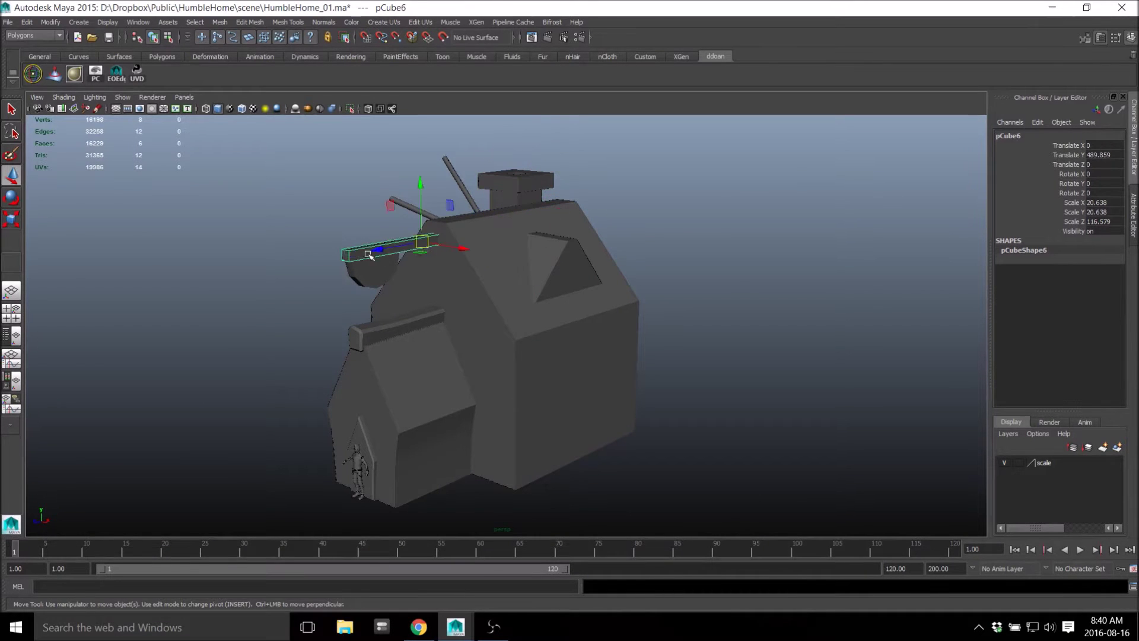
{"action": "left_click", "coordinate": [423, 212]}
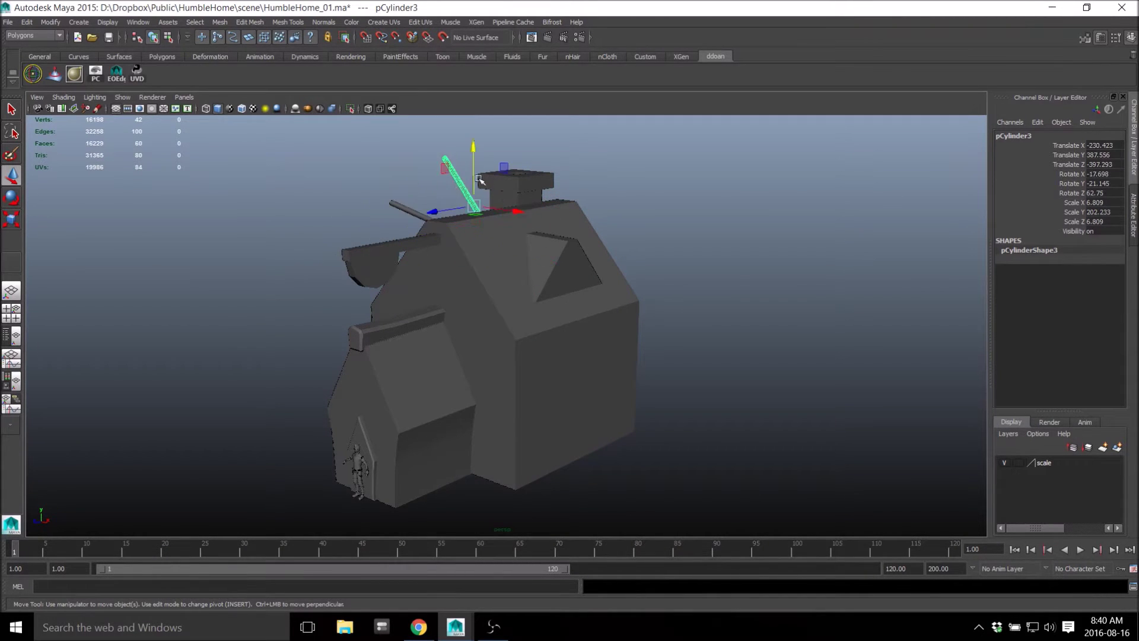
{"action": "left_click", "coordinate": [671, 246]}
- Freeze the transformations of the small front house
{"action": "left_click_drag", "start_coordinate": [671, 247], "coordinate": [617, 234], "text": "alt"}
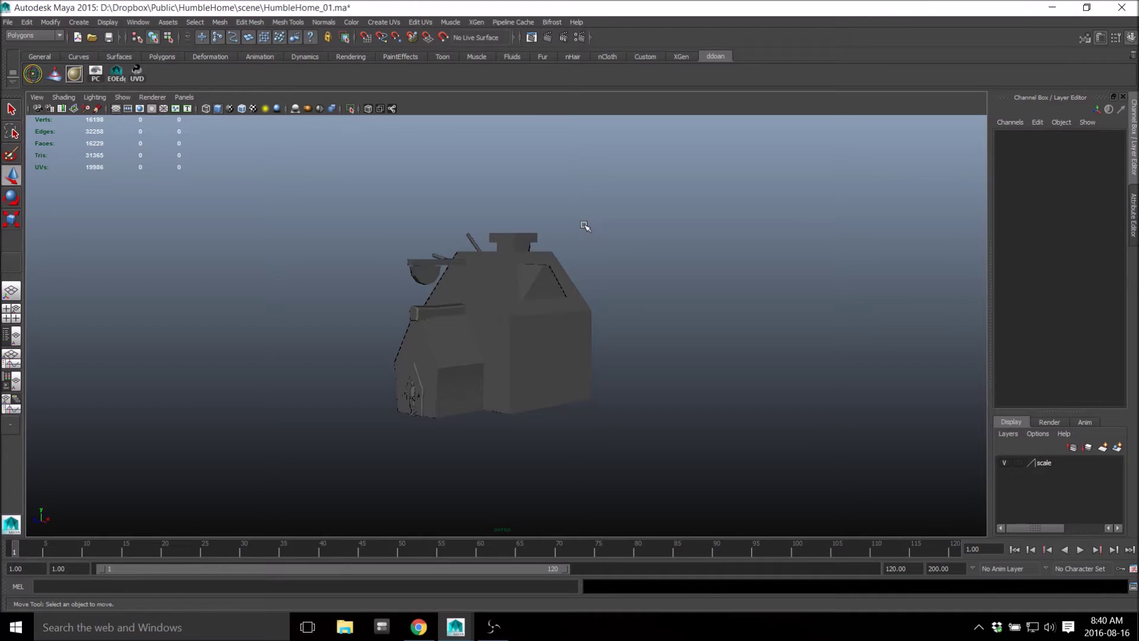
{"action": "left_click_drag", "start_coordinate": [566, 260], "coordinate": [506, 374], "text": "alt"}
{"action": "left_click", "coordinate": [478, 364]}
{"action": "key", "text": "f"}
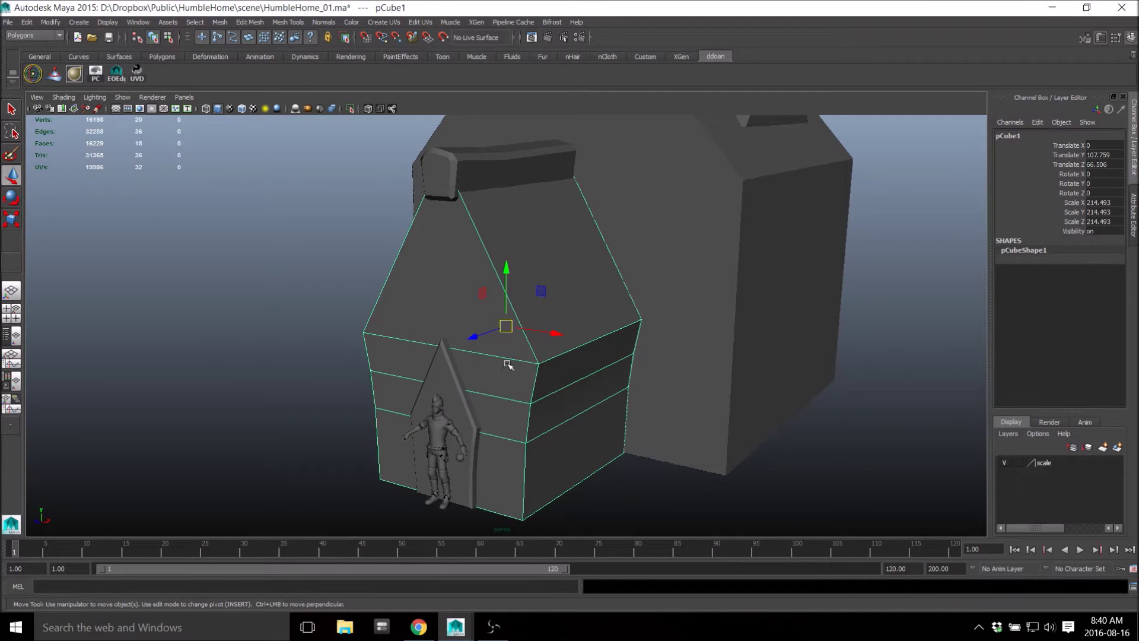
{"action": "left_click_drag", "start_coordinate": [818, 331], "coordinate": [774, 333], "text": "alt"}
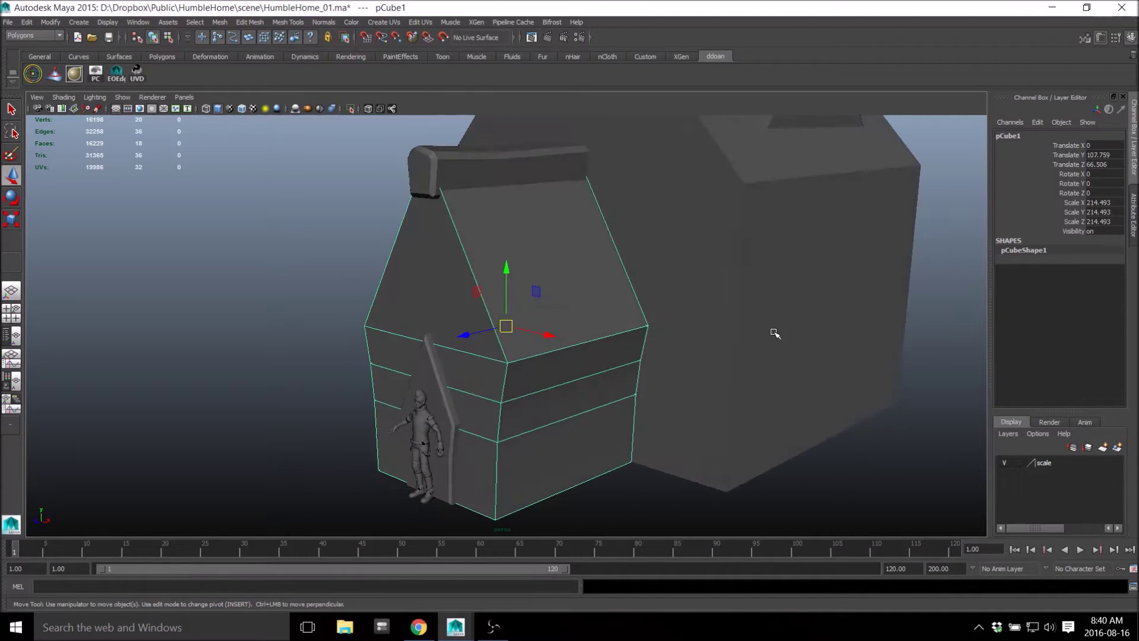
{"action": "right_click_drag", "start_coordinate": [774, 333], "coordinate": [706, 314], "text": "alt"}
{"action": "left_click", "coordinate": [496, 207]}
{"action": "middle_click_drag", "start_coordinate": [638, 205], "coordinate": [612, 264], "text": "alt"}
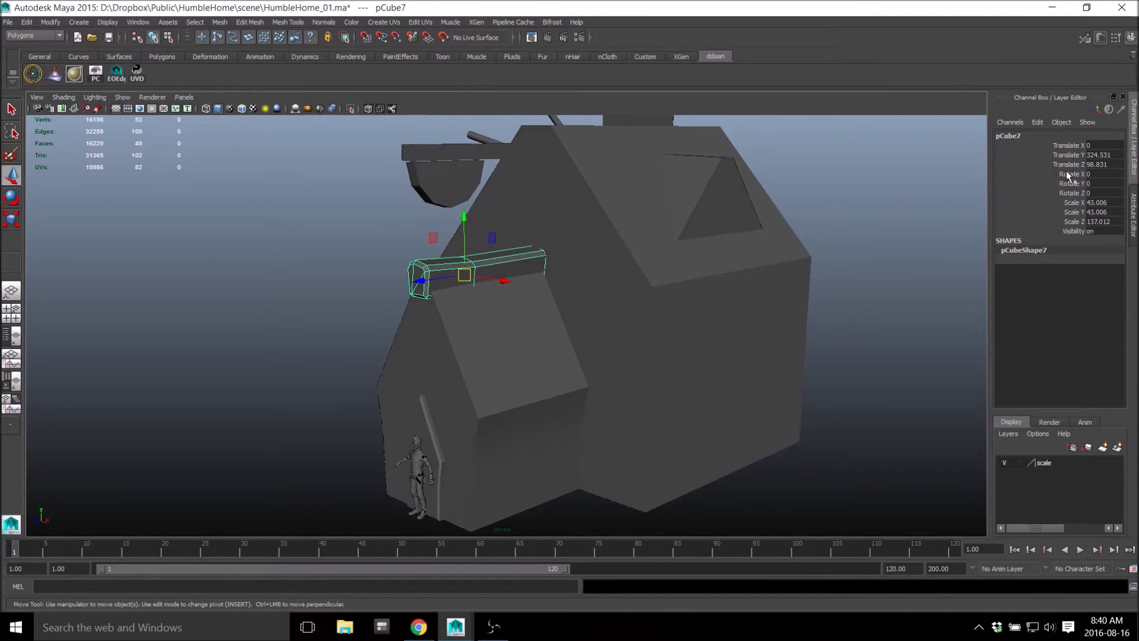
{"action": "left_click", "coordinate": [515, 343]}
{"action": "key", "text": "g"}
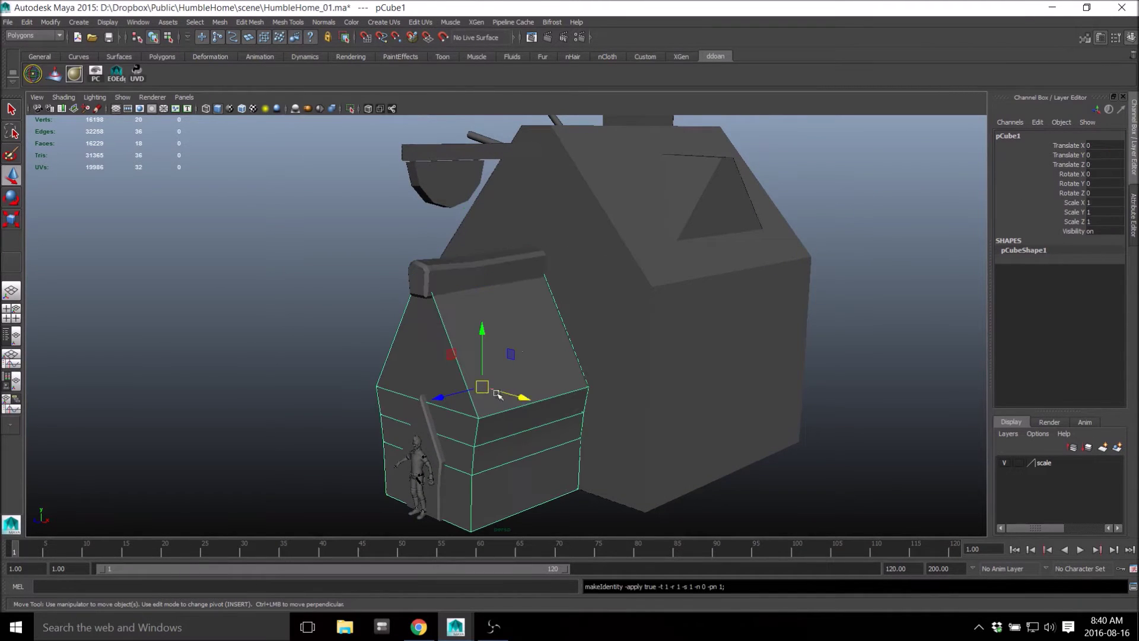
- Freeze the transformations of the remaining house parts, including the ridge beam, hanging sign, sign beam, dormer and chimney
{"action": "left_click", "coordinate": [493, 279]}
{"action": "left_click", "coordinate": [457, 199]}
{"action": "left_click", "coordinate": [478, 158]}
{"action": "scroll", "coordinate": [570, 198], "scroll_direction": "down", "scroll_amount": 3}
{"action": "left_click_drag", "start_coordinate": [571, 196], "coordinate": [638, 177], "text": "alt"}
{"action": "left_click", "coordinate": [591, 192]}
{"action": "left_click", "coordinate": [643, 224]}
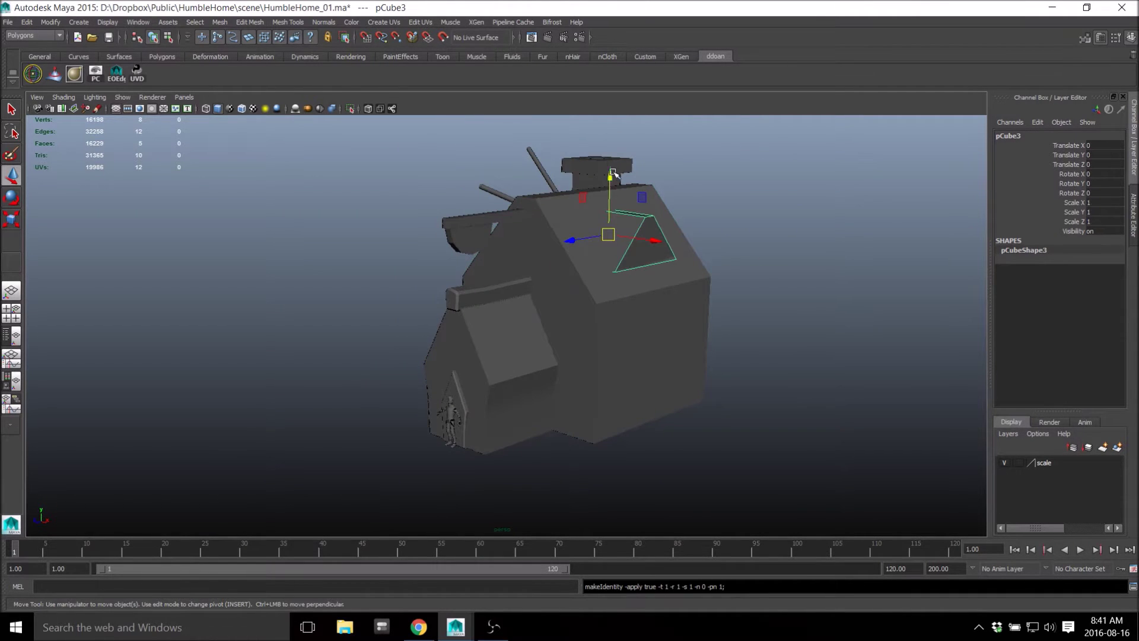
{"action": "left_click", "coordinate": [596, 169]}
{"action": "left_click", "coordinate": [728, 194]}
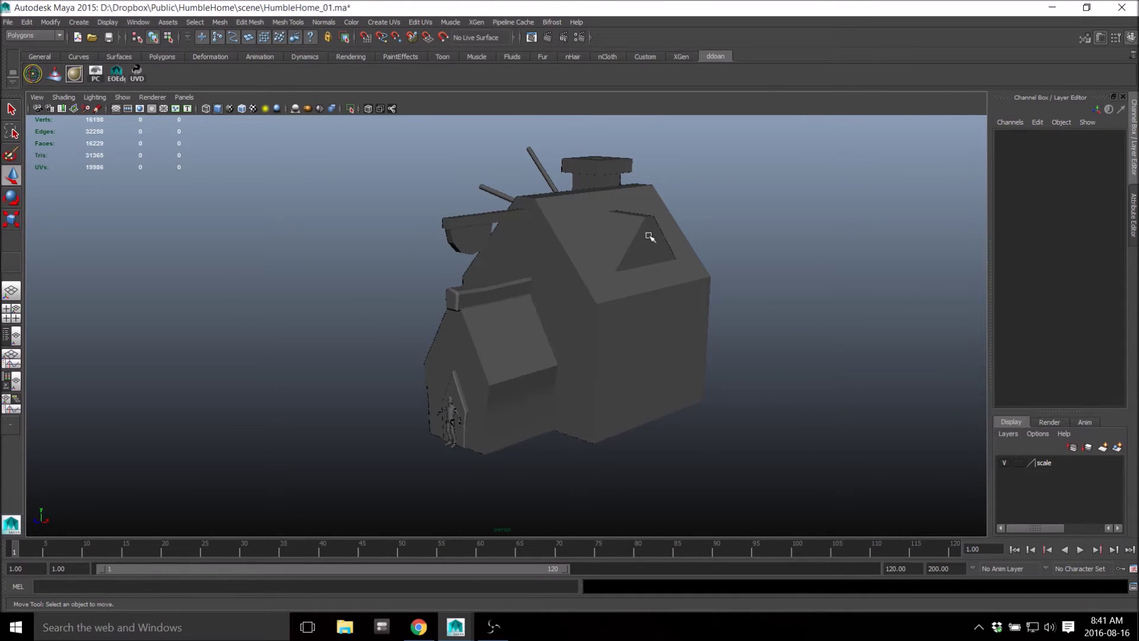
- Split the small front house's edge ring with a loop running over its roof and down its side wall
{"action": "left_click_drag", "start_coordinate": [648, 235], "coordinate": [636, 237], "text": "alt"}
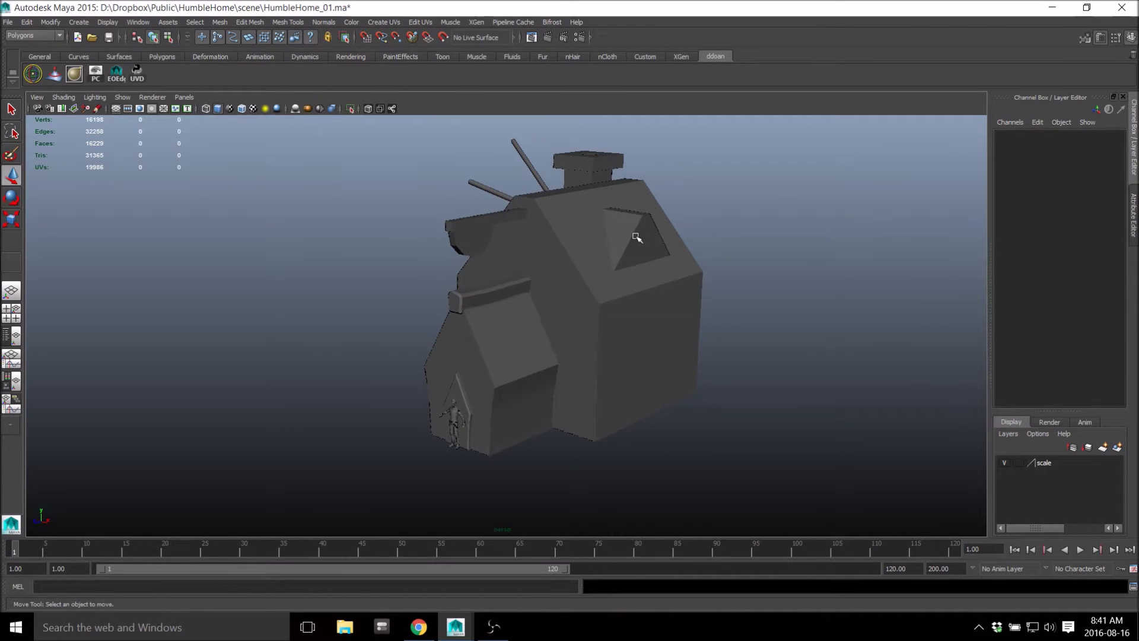
{"action": "left_click_drag", "start_coordinate": [637, 237], "coordinate": [648, 296], "text": "alt"}
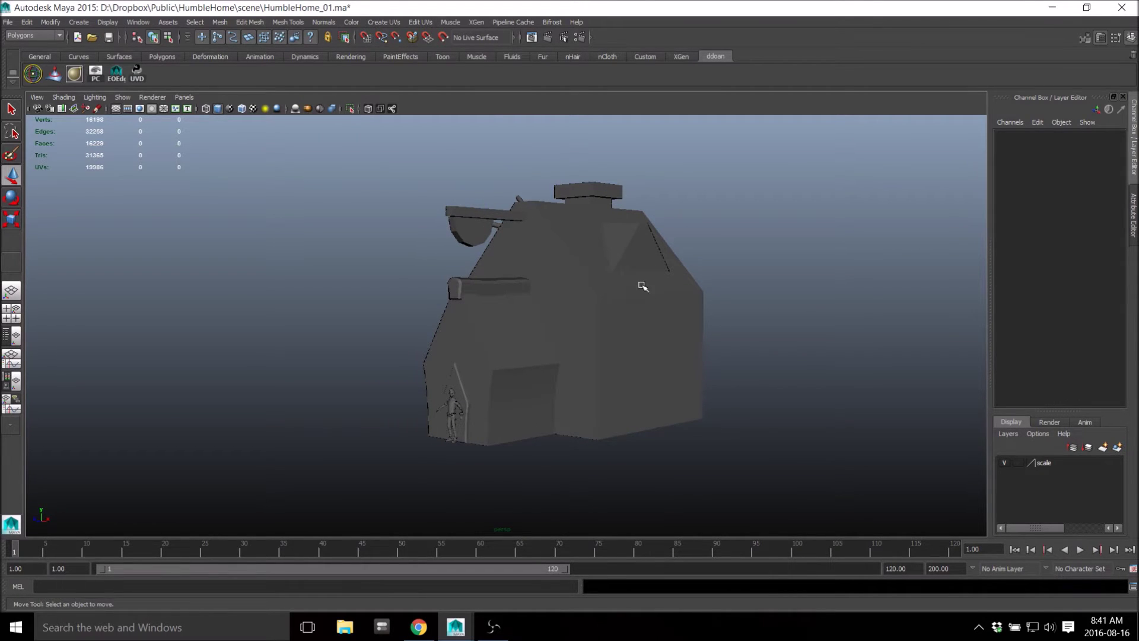
{"action": "left_click", "coordinate": [480, 348]}
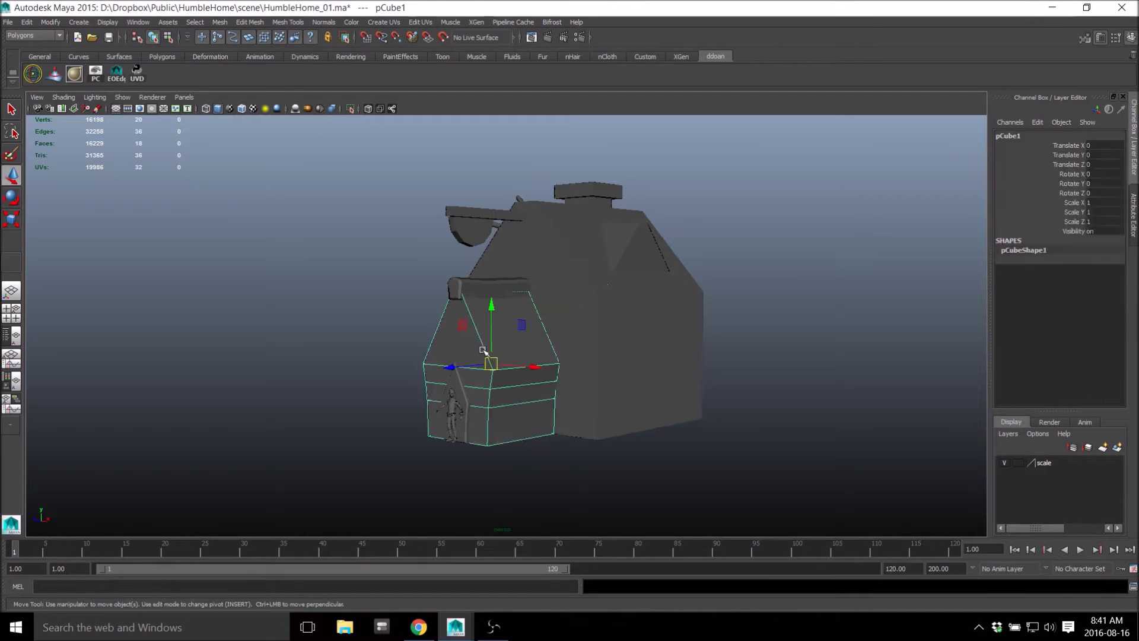
{"action": "left_click", "coordinate": [607, 350]}
{"action": "left_click", "coordinate": [492, 342]}
{"action": "scroll", "coordinate": [558, 380], "scroll_direction": "up", "scroll_amount": 4}
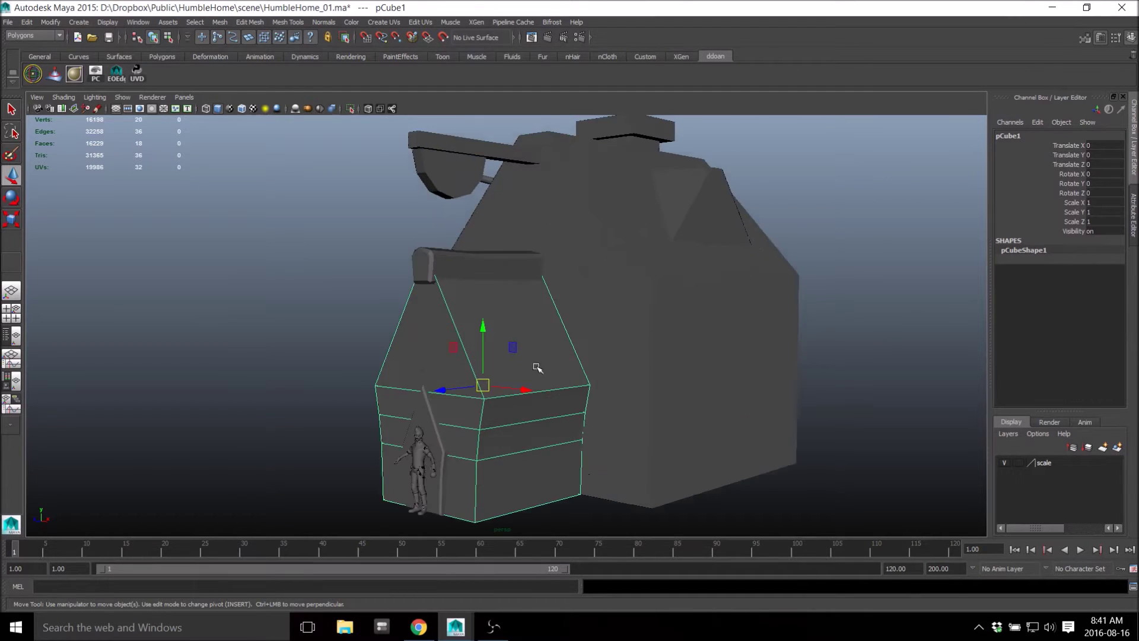
{"action": "right_click_drag", "start_coordinate": [503, 295], "coordinate": [502, 268]}
{"action": "left_click", "coordinate": [539, 400]}
{"action": "right_click_drag", "start_coordinate": [573, 382], "coordinate": [566, 423], "text": "ctrl"}
- Add further edge loops to the small house with an edge-ring split and a duplicated edge loop
{"action": "left_click", "coordinate": [499, 408]}
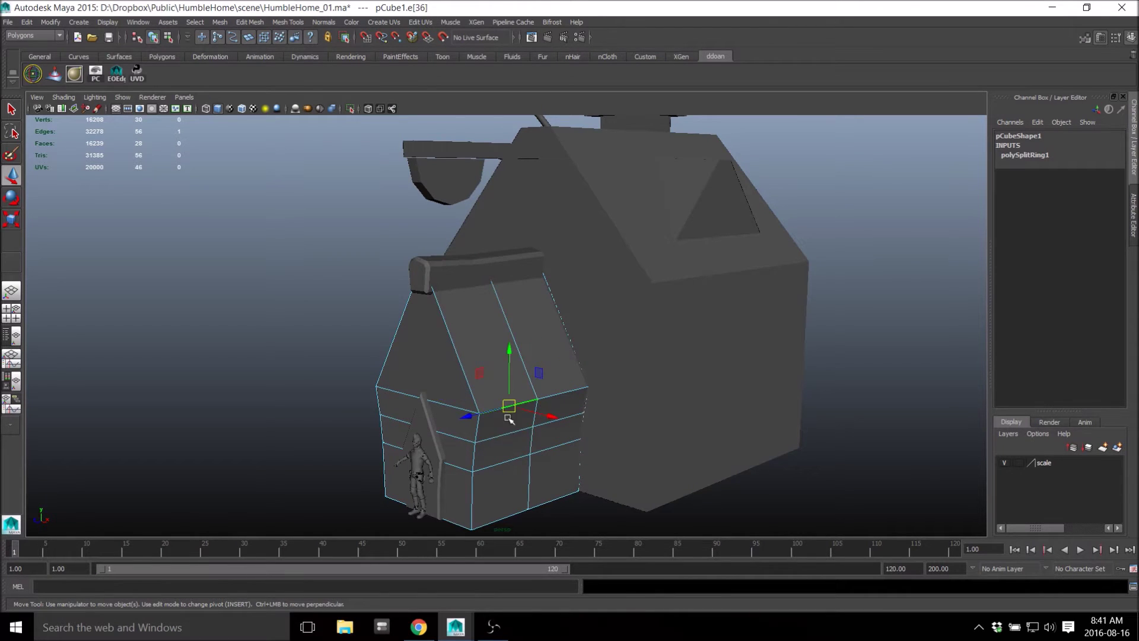
{"action": "right_click_drag", "start_coordinate": [498, 409], "coordinate": [498, 408], "text": "ctrl"}
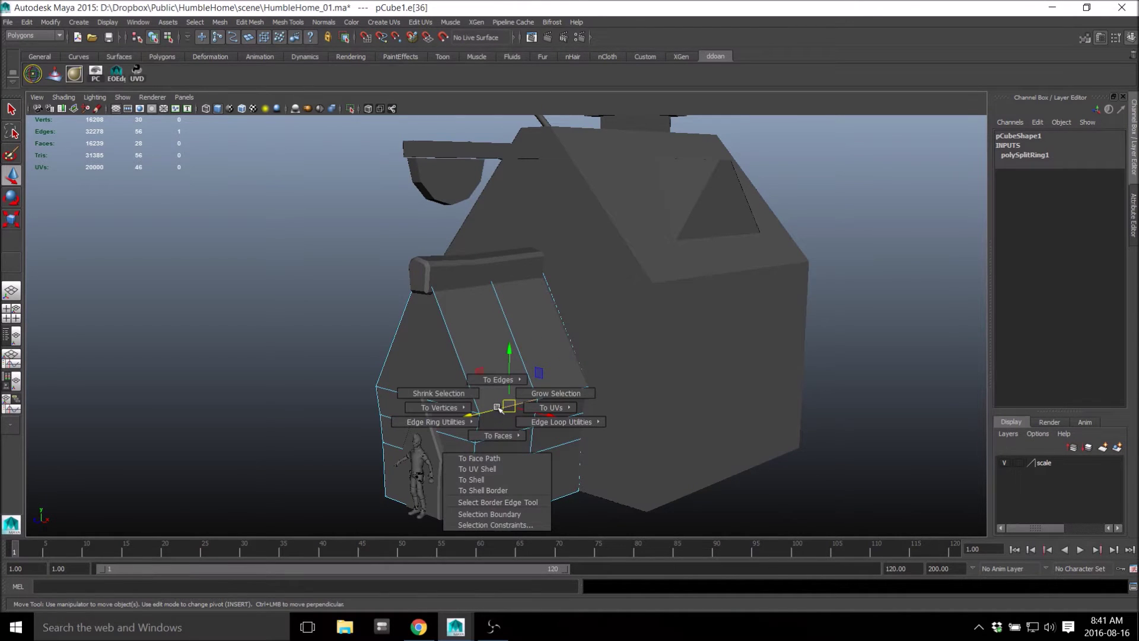
{"action": "right_click_drag", "start_coordinate": [521, 400], "coordinate": [440, 431], "text": "ctrl"}
{"action": "left_click_drag", "start_coordinate": [559, 407], "coordinate": [539, 425], "text": "alt"}
{"action": "right_click_drag", "start_coordinate": [538, 392], "coordinate": [525, 426], "text": "ctrl"}
{"action": "left_click_drag", "start_coordinate": [549, 420], "coordinate": [554, 390], "text": "alt"}
{"action": "right_click_drag", "start_coordinate": [534, 335], "coordinate": [531, 429]}
{"action": "left_click_drag", "start_coordinate": [531, 428], "coordinate": [559, 356], "text": "alt"}
- Extrude the small house's rear roof face outward by about 147 units in local Z
{"action": "right_click_drag", "start_coordinate": [558, 356], "coordinate": [555, 386]}
{"action": "left_click", "coordinate": [544, 364]}
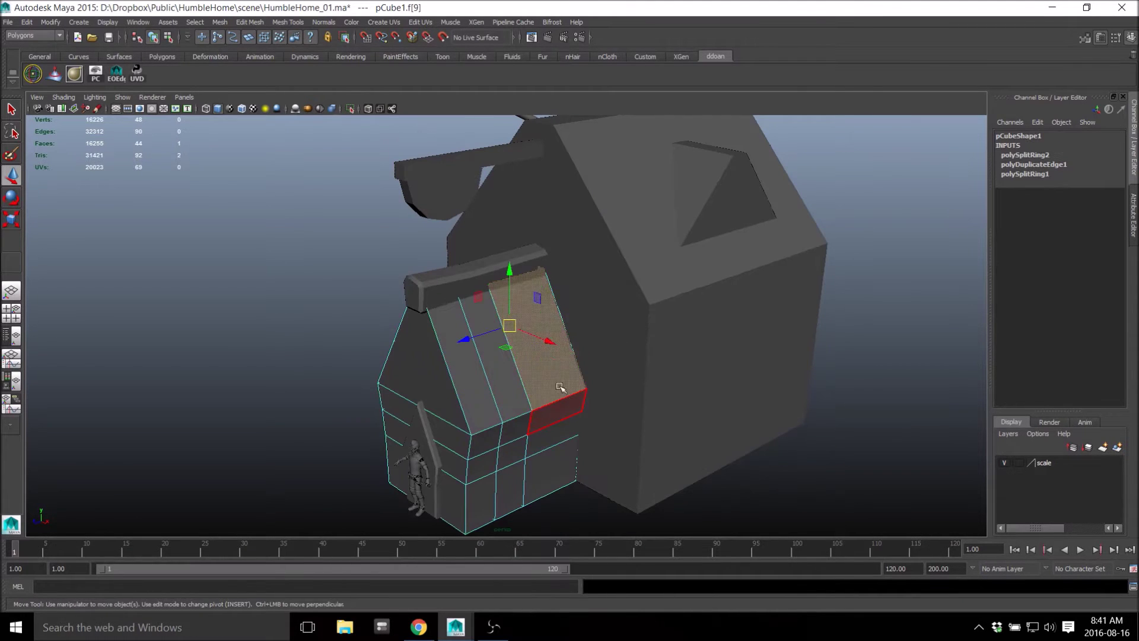
{"action": "left_click_drag", "start_coordinate": [547, 387], "coordinate": [565, 384], "text": "alt"}
{"action": "right_click_drag", "start_coordinate": [564, 355], "coordinate": [562, 384], "text": "shift"}
{"action": "left_click_drag", "start_coordinate": [562, 384], "coordinate": [586, 394], "text": "alt"}
{"action": "left_click_drag", "start_coordinate": [577, 321], "coordinate": [629, 304]}
{"action": "left_click_drag", "start_coordinate": [564, 349], "coordinate": [568, 315], "text": "alt"}
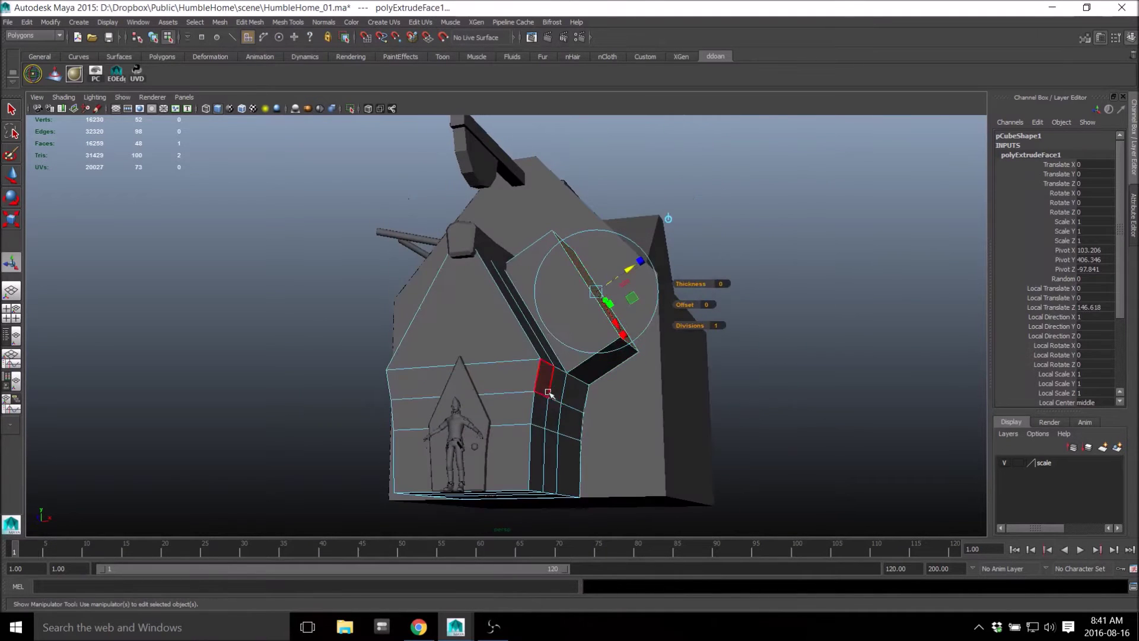
- Return the small house to object mode and delete its construction history
{"action": "right_click_drag", "start_coordinate": [548, 393], "coordinate": [611, 394]}
{"action": "left_click_drag", "start_coordinate": [610, 394], "coordinate": [775, 356], "text": "alt"}
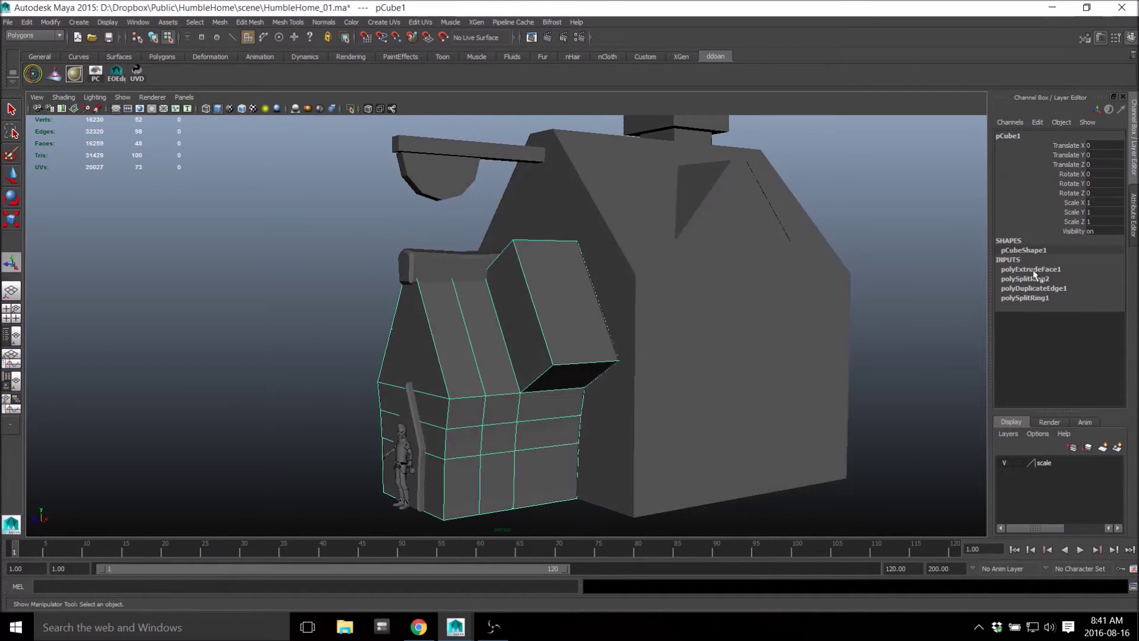
{"action": "left_click_drag", "start_coordinate": [584, 405], "coordinate": [585, 404], "text": "alt"}
{"action": "key", "text": "alt+shift+d"}
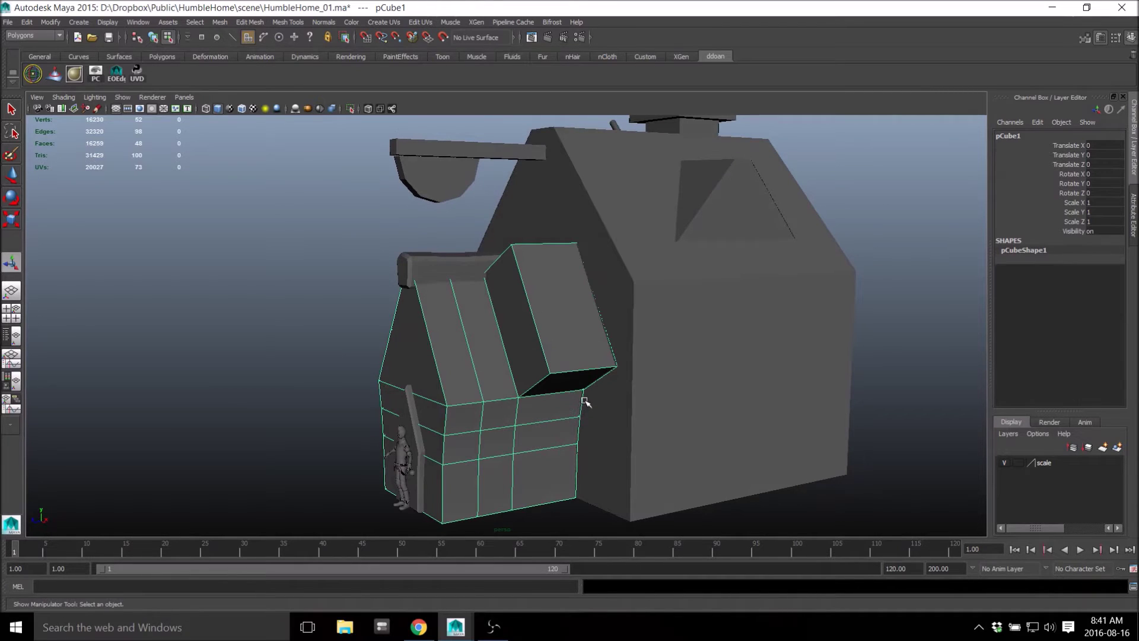
{"action": "left_click_drag", "start_coordinate": [597, 383], "coordinate": [670, 410], "text": "alt"}
{"action": "left_click", "coordinate": [818, 340]}
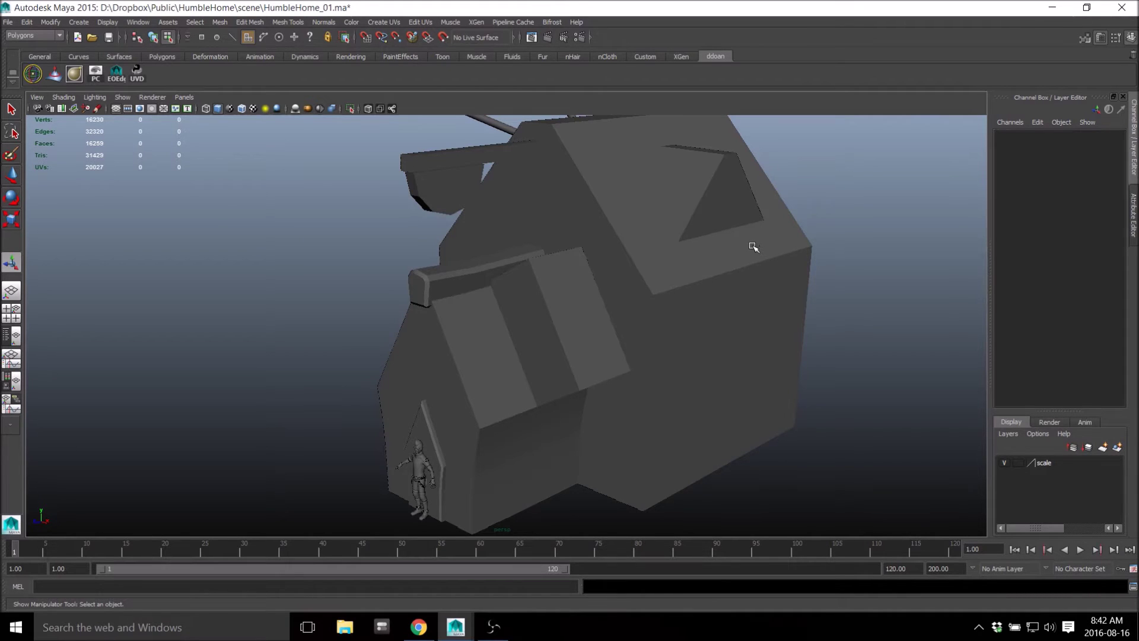
- Select all faces of the small house and show its UVs in the UV Deluxe editor
{"action": "left_click_drag", "start_coordinate": [720, 257], "coordinate": [589, 282], "text": "alt"}
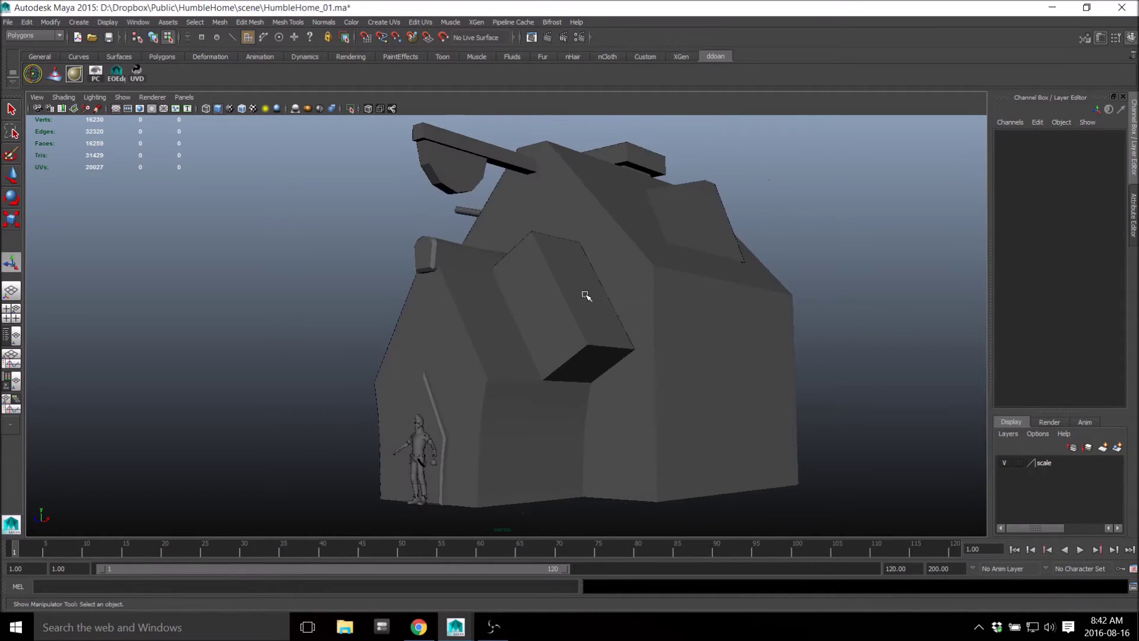
{"action": "right_click_drag", "start_coordinate": [577, 308], "coordinate": [580, 317]}
{"action": "right_click_drag", "start_coordinate": [580, 317], "coordinate": [593, 320], "text": "alt"}
{"action": "left_click_drag", "start_coordinate": [593, 320], "coordinate": [585, 345], "text": "alt"}
{"action": "right_click_drag", "start_coordinate": [588, 282], "coordinate": [589, 315]}
{"action": "left_click", "coordinate": [606, 307]}
{"action": "double_click", "coordinate": [600, 320]}
{"action": "left_click_drag", "start_coordinate": [696, 303], "coordinate": [561, 311], "text": "alt"}
{"action": "right_click_drag", "start_coordinate": [561, 311], "coordinate": [496, 300], "text": "alt"}
{"action": "left_click_drag", "start_coordinate": [496, 300], "coordinate": [495, 277], "text": "alt"}
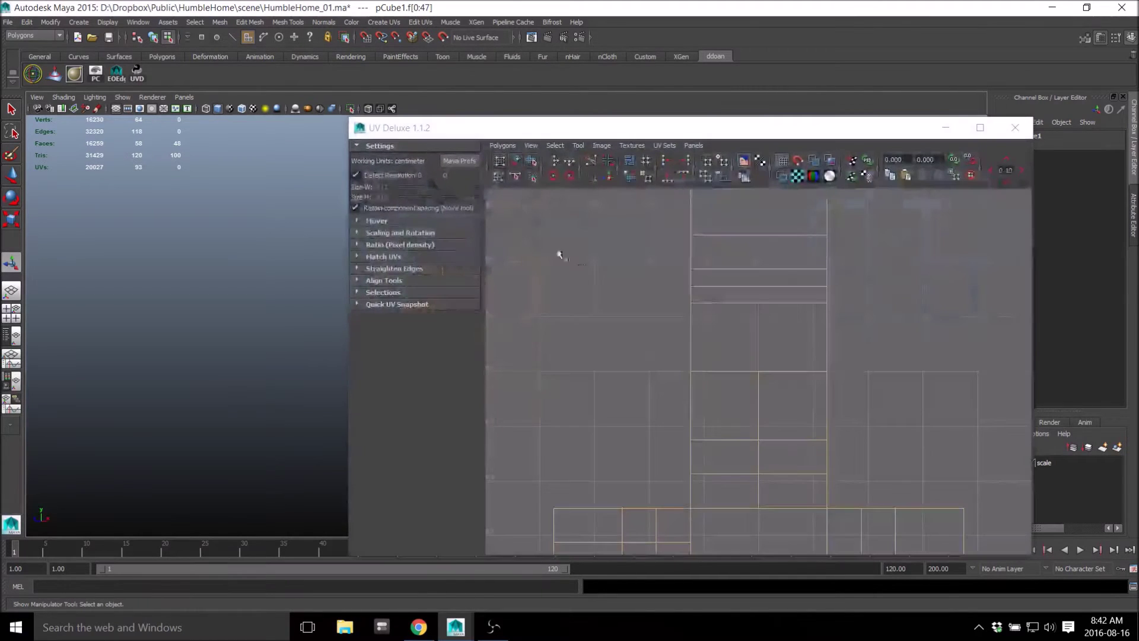
- Turn on the thick texture-border display for the UV layout
{"action": "left_click", "coordinate": [689, 145]}
{"action": "left_click", "coordinate": [651, 289]}
{"action": "right_click_drag", "start_coordinate": [690, 344], "coordinate": [670, 365], "text": "alt"}
{"action": "middle_click_drag", "start_coordinate": [670, 365], "coordinate": [640, 336], "text": "alt"}
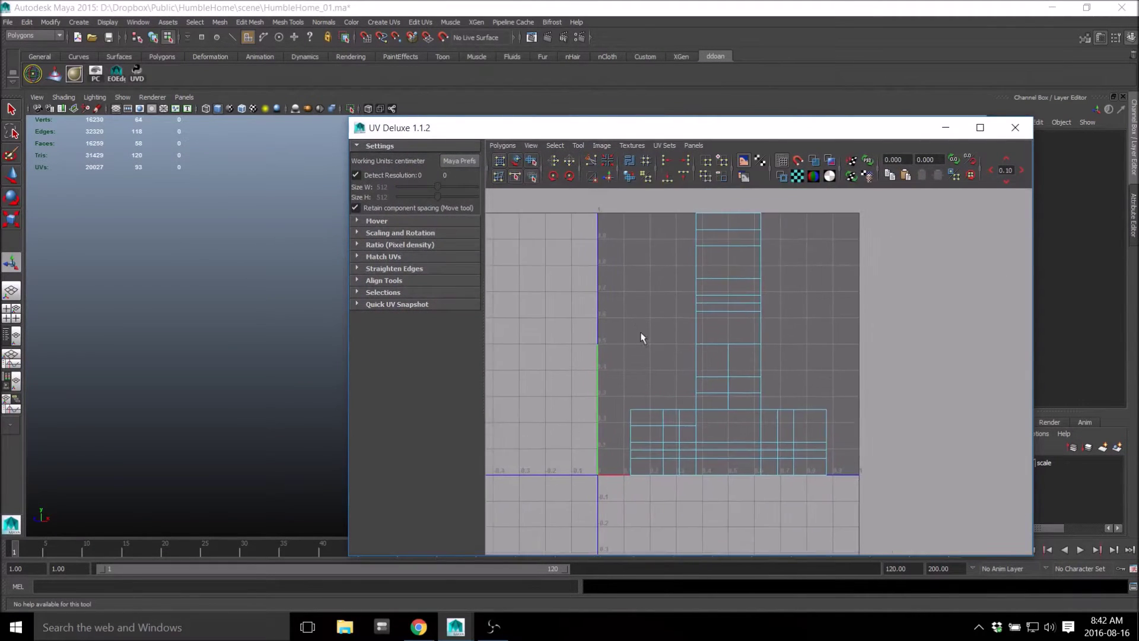
{"action": "right_click_drag", "start_coordinate": [641, 336], "coordinate": [659, 323], "text": "alt"}
{"action": "mouse_move", "coordinate": [670, 282]}
{"action": "right_mouse_down"}
{"action": "mouse_move", "coordinate": [671, 261]}
{"action": "mouse_move", "coordinate": [670, 279]}
{"action": "right_mouse_up"}
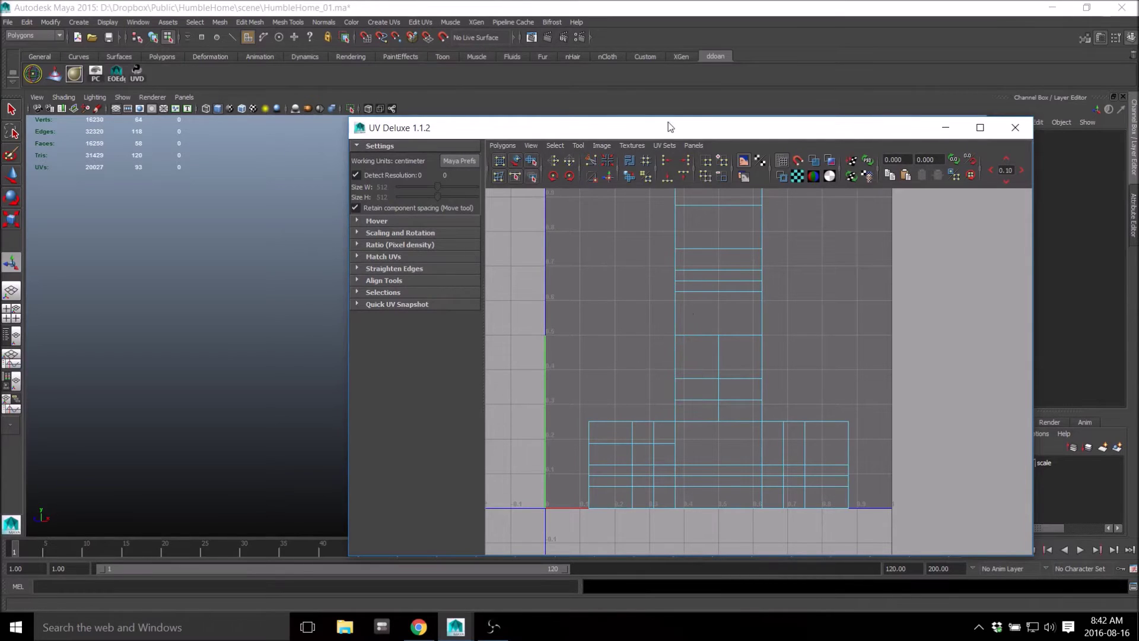
{"action": "left_click", "coordinate": [784, 178]}
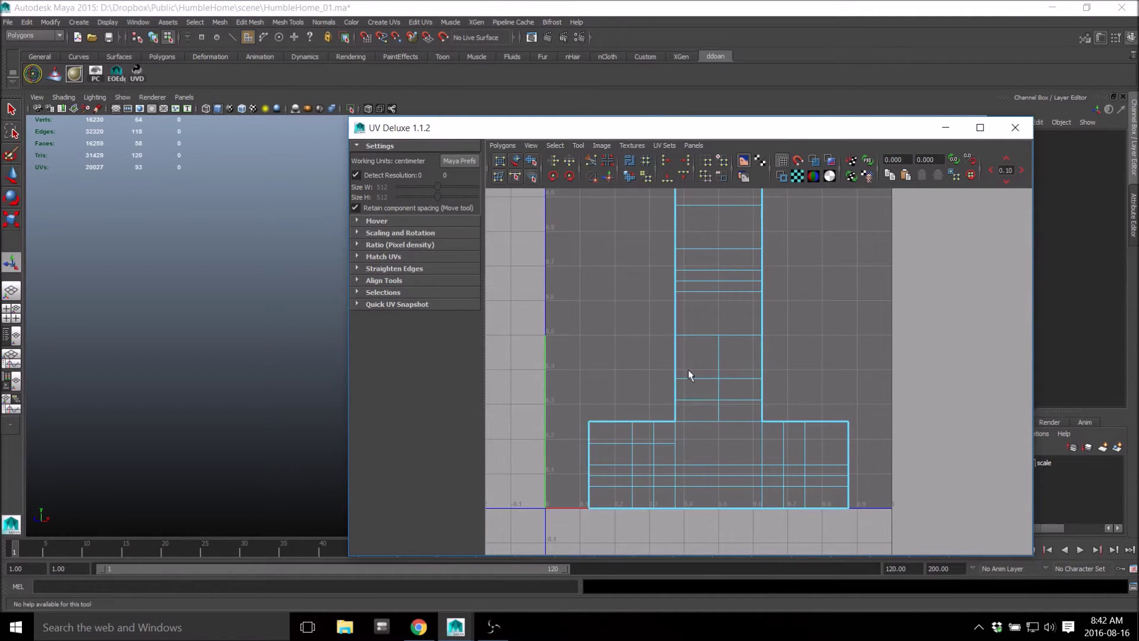
- Cut the UVs along horizontal edges at the middle and the base of the layout's central strip
{"action": "right_click_drag", "start_coordinate": [688, 368], "coordinate": [700, 344], "text": "alt"}
{"action": "middle_click_drag", "start_coordinate": [700, 344], "coordinate": [700, 368], "text": "alt"}
{"action": "right_click_drag", "start_coordinate": [689, 298], "coordinate": [689, 275]}
{"action": "left_click", "coordinate": [688, 274]}
{"action": "right_click_drag", "start_coordinate": [767, 280], "coordinate": [716, 281], "text": "shift"}
{"action": "key", "text": "w"}
{"action": "middle_click_drag", "start_coordinate": [707, 336], "coordinate": [703, 309], "text": "alt"}
{"action": "mouse_move", "coordinate": [667, 441]}
{"action": "left_mouse_down"}
{"action": "mouse_move", "coordinate": [717, 453]}
{"action": "mouse_move", "coordinate": [679, 422]}
{"action": "left_mouse_up"}
{"action": "right_click_drag", "start_coordinate": [711, 401], "coordinate": [666, 397], "text": "shift"}
{"action": "middle_click_drag", "start_coordinate": [759, 340], "coordinate": [757, 412], "text": "alt"}
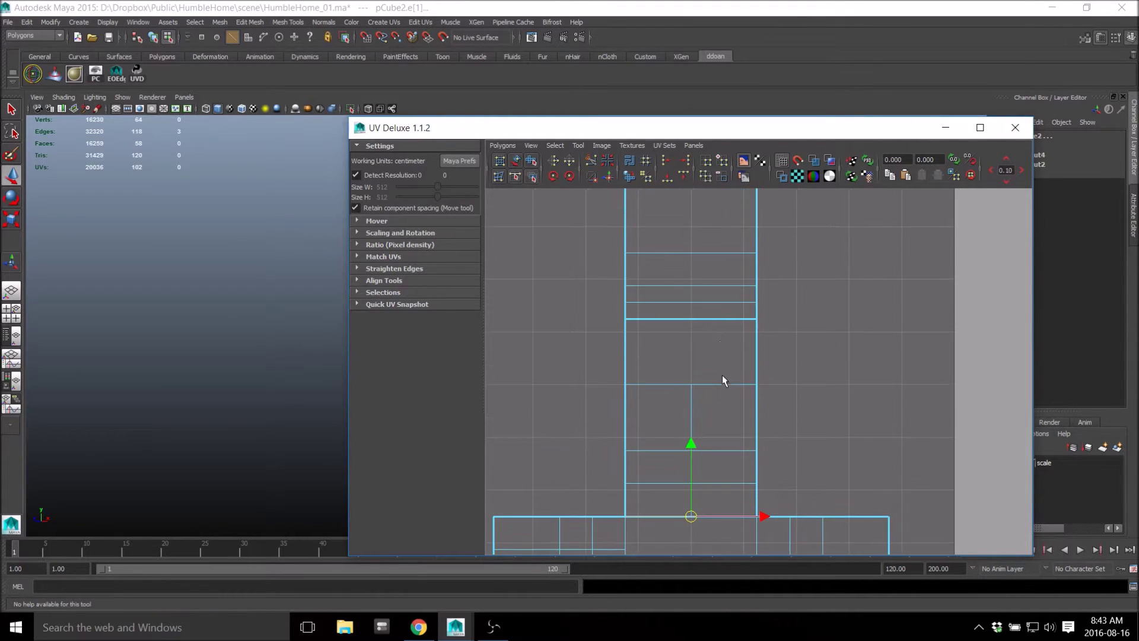
- Check the upper shell of the central strip by selecting its UVs, and pick UVs on the side of the shell below
{"action": "middle_click_drag", "start_coordinate": [687, 307], "coordinate": [691, 396], "text": "alt"}
{"action": "right_click_drag", "start_coordinate": [662, 308], "coordinate": [692, 311]}
{"action": "left_click_drag", "start_coordinate": [737, 229], "coordinate": [800, 282]}
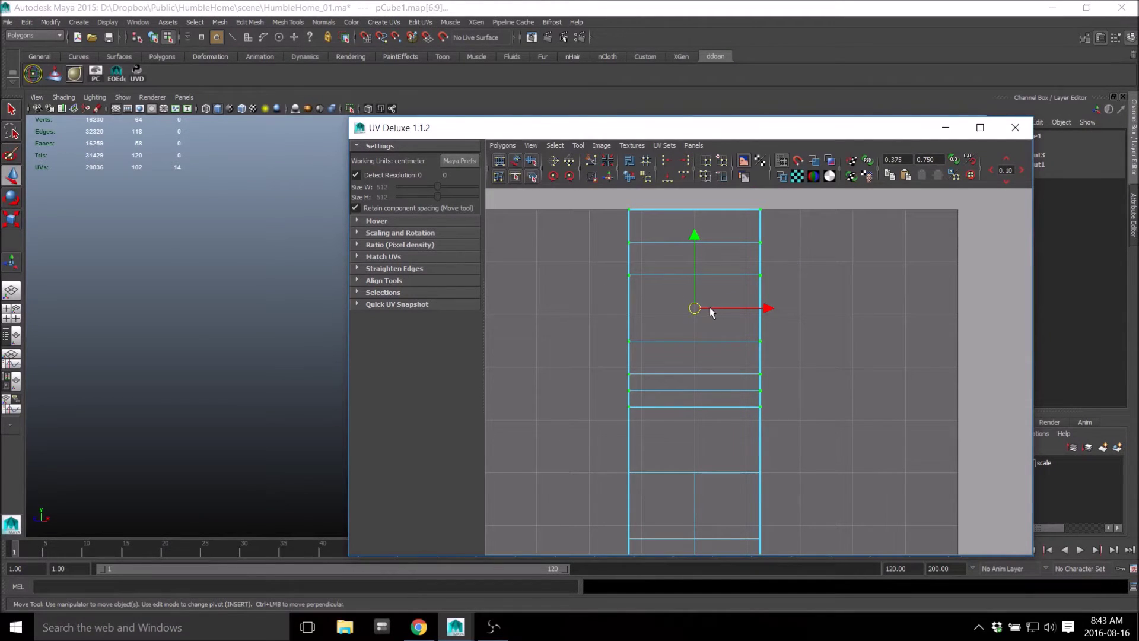
{"action": "middle_click_drag", "start_coordinate": [775, 485], "coordinate": [755, 384], "text": "alt"}
{"action": "left_click_drag", "start_coordinate": [719, 349], "coordinate": [774, 386]}
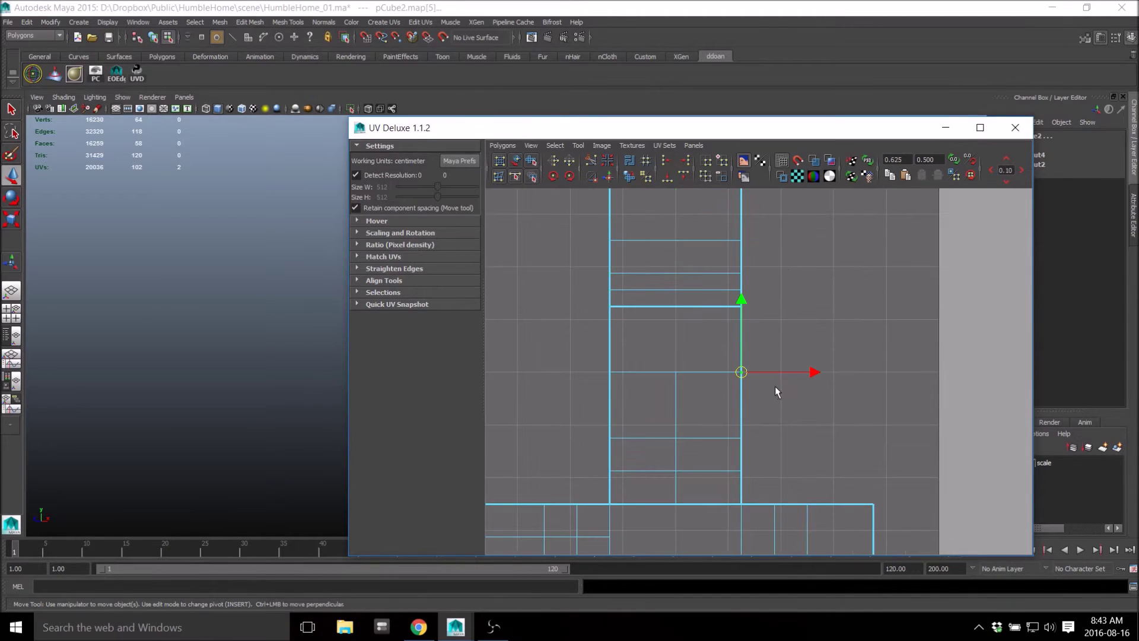
- Dismiss the autosave prompt and select the lower shell of the central strip as a whole shell
{"action": "right_click_drag", "start_coordinate": [777, 322], "coordinate": [600, 321]}
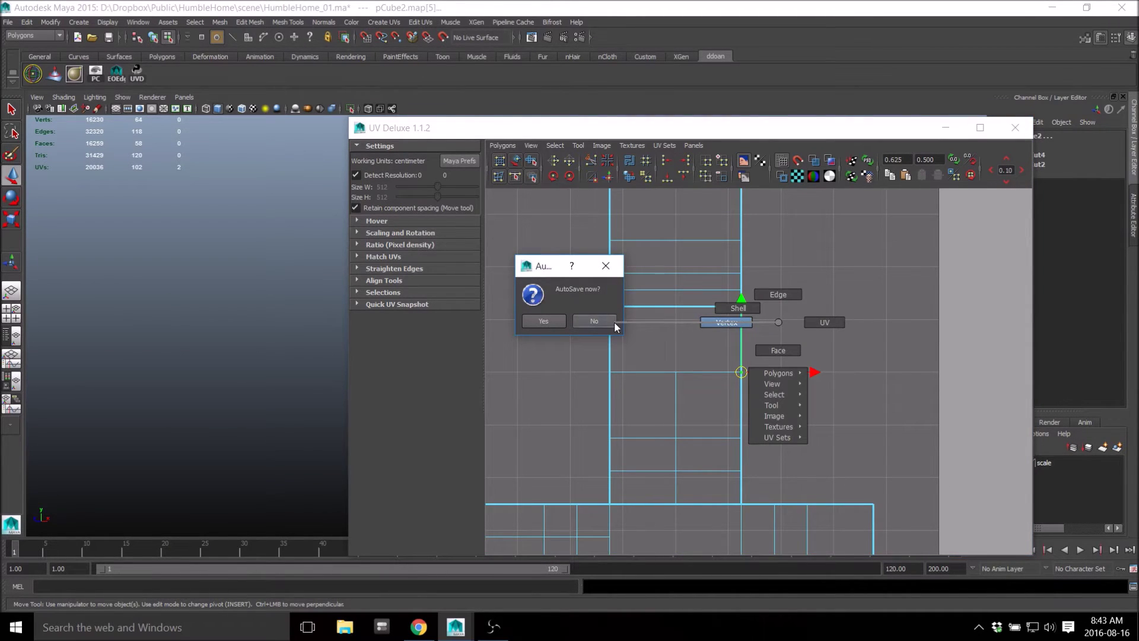
{"action": "left_click", "coordinate": [605, 266]}
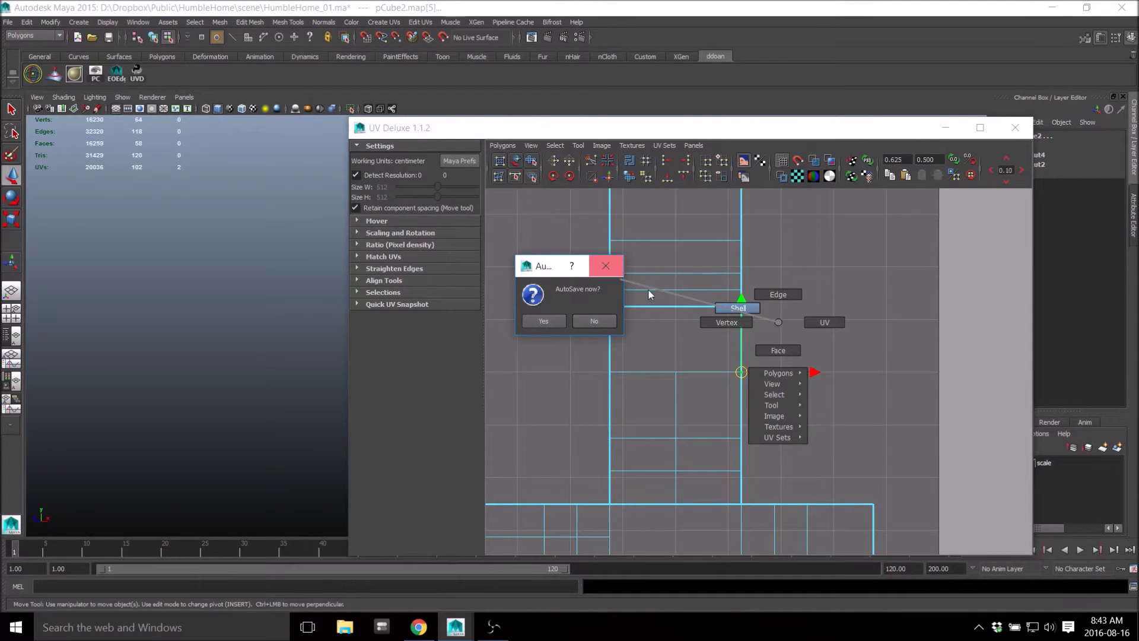
{"action": "left_click", "coordinate": [646, 332]}
{"action": "left_click", "coordinate": [743, 365]}
{"action": "mouse_move", "coordinate": [720, 345]}
{"action": "right_mouse_down"}
{"action": "mouse_move", "coordinate": [761, 349]}
{"action": "mouse_move", "coordinate": [739, 354]}
{"action": "mouse_move", "coordinate": [711, 332]}
{"action": "right_mouse_up"}
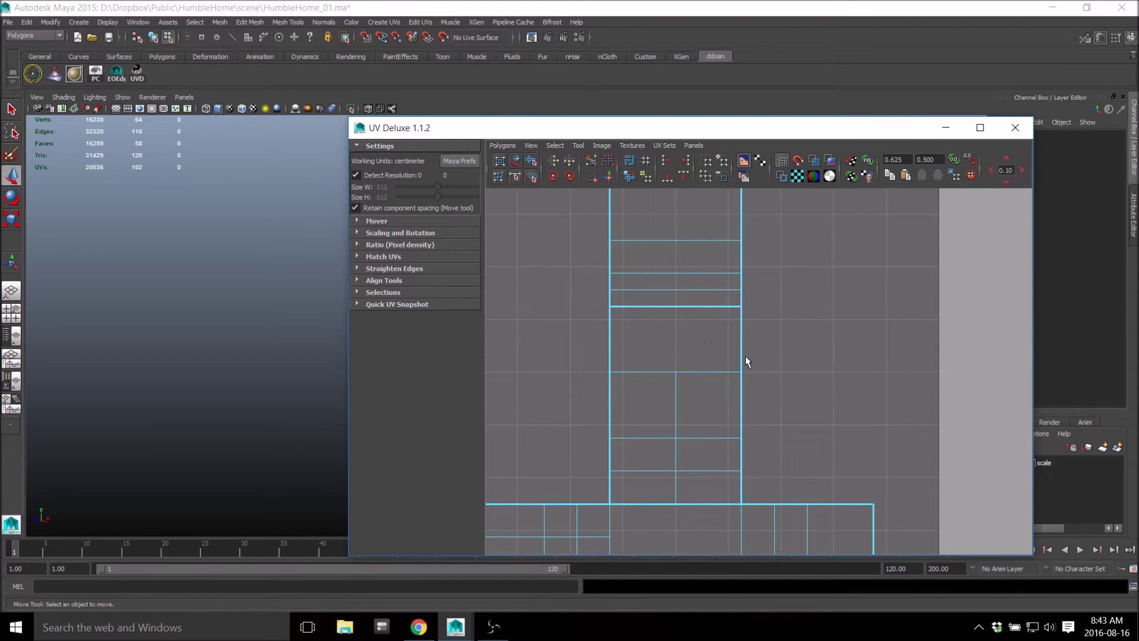
{"action": "scroll", "coordinate": [711, 355], "scroll_direction": "down", "scroll_amount": 5}
{"action": "left_click", "coordinate": [716, 404]}
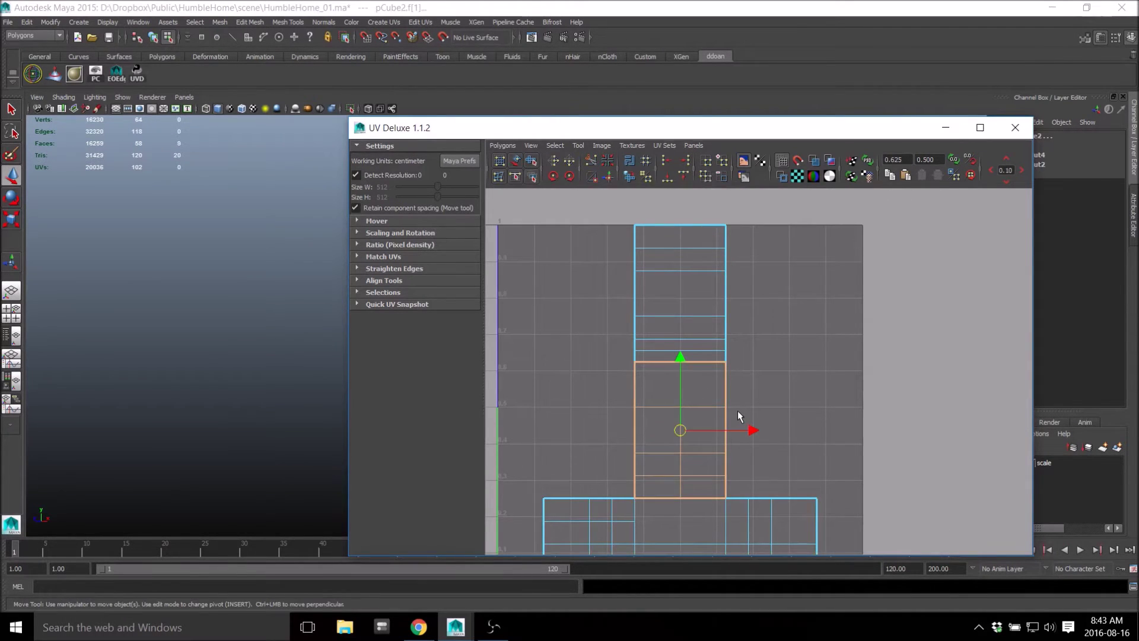
- Select UVs on the side border of the strip's lower shell and expand the selection to the full shell
{"action": "right_click_drag", "start_coordinate": [717, 397], "coordinate": [749, 400]}
{"action": "right_click", "coordinate": [722, 387], "text": "shift"}
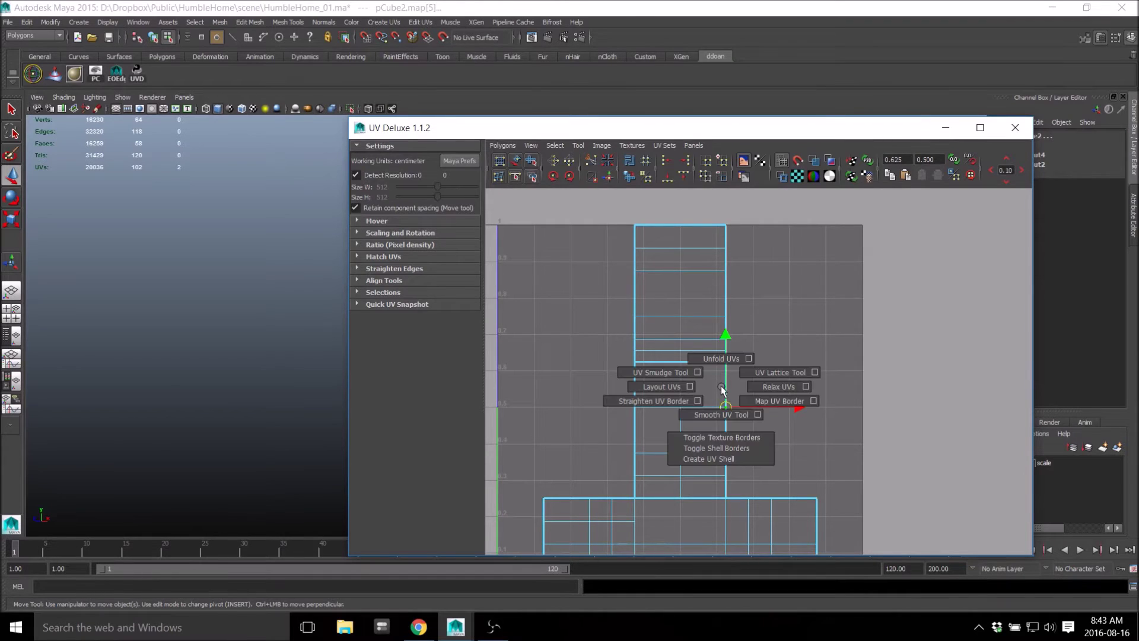
{"action": "right_click", "coordinate": [722, 387], "text": "ctrl"}
{"action": "right_click_drag", "start_coordinate": [720, 389], "coordinate": [769, 367], "text": "ctrl"}
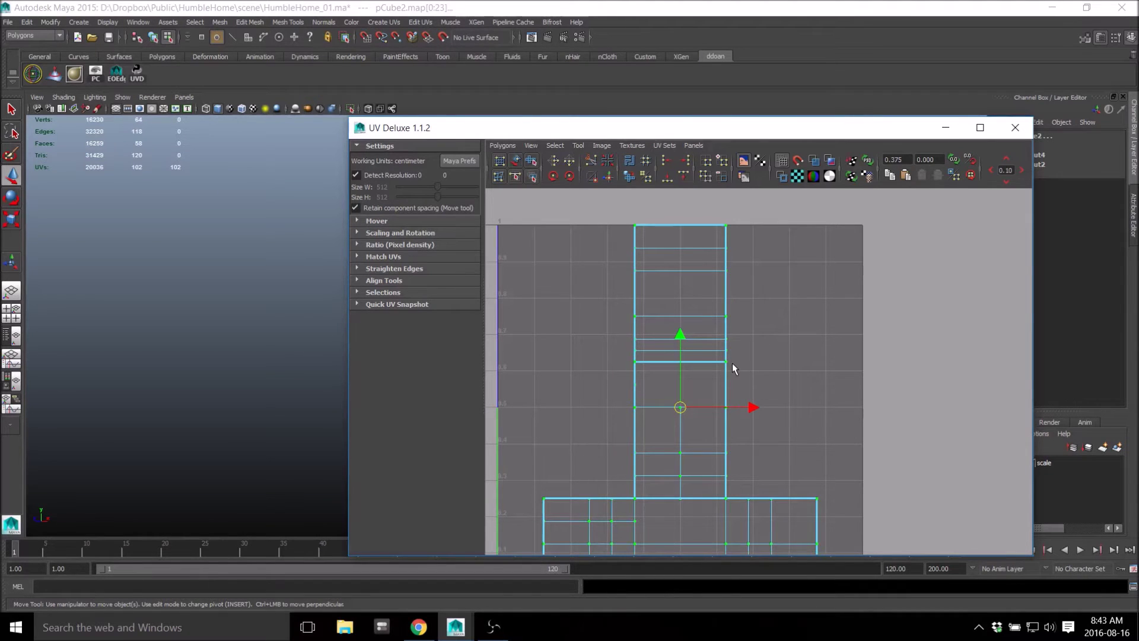
{"action": "left_click", "coordinate": [819, 365]}
{"action": "left_click_drag", "start_coordinate": [709, 393], "coordinate": [757, 417]}
{"action": "right_click_drag", "start_coordinate": [762, 399], "coordinate": [780, 405], "text": "ctrl"}
- Minimize the UV Deluxe window and isolate the small house in the viewport
{"action": "middle_click_drag", "start_coordinate": [779, 405], "coordinate": [765, 348], "text": "alt"}
{"action": "left_click_drag", "start_coordinate": [293, 304], "coordinate": [290, 305], "text": "alt"}
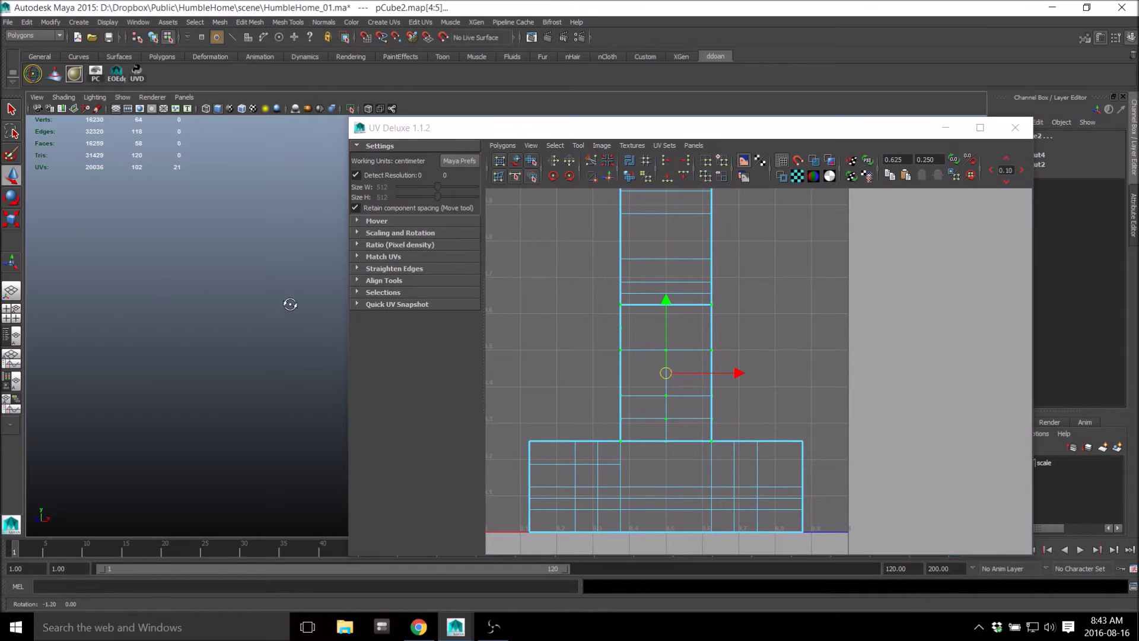
{"action": "left_click", "coordinate": [946, 127]}
{"action": "scroll", "coordinate": [491, 325], "scroll_direction": "up", "scroll_amount": 4}
{"action": "left_click_drag", "start_coordinate": [491, 325], "coordinate": [501, 386], "text": "alt"}
{"action": "scroll", "coordinate": [503, 334], "scroll_direction": "down", "scroll_amount": 3}
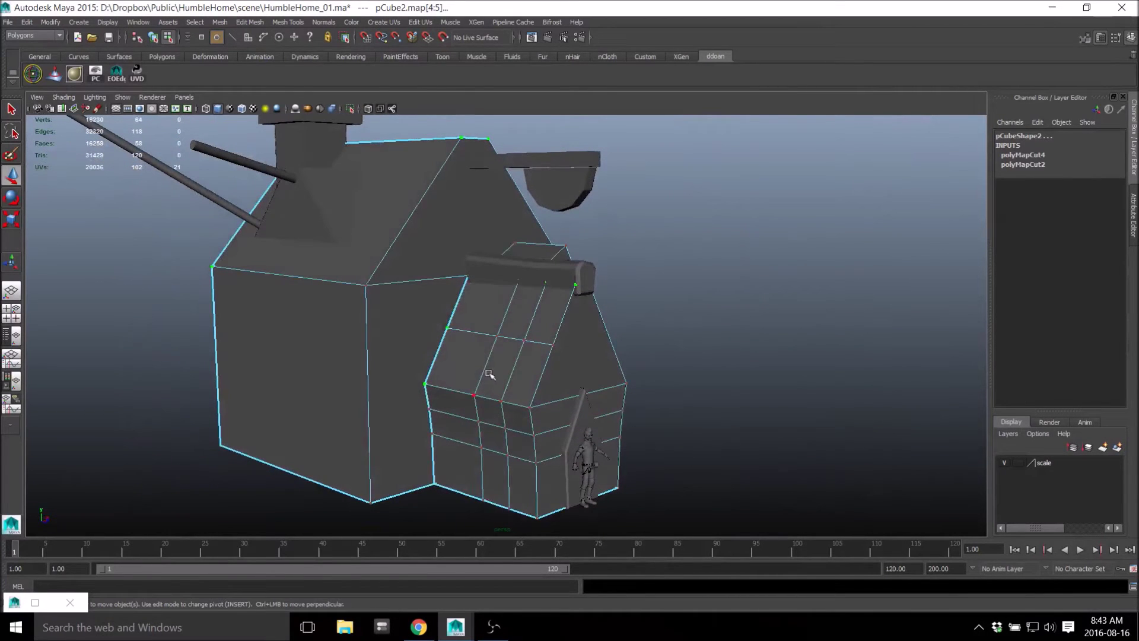
{"action": "right_click_drag", "start_coordinate": [487, 345], "coordinate": [486, 410]}
{"action": "key", "text": "shift+i"}
{"action": "left_click_drag", "start_coordinate": [491, 391], "coordinate": [522, 362], "text": "alt"}
- Check the face connections on the small house by selecting runs of faces on the back wall, floor and gable
{"action": "right_click_drag", "start_coordinate": [483, 322], "coordinate": [485, 350]}
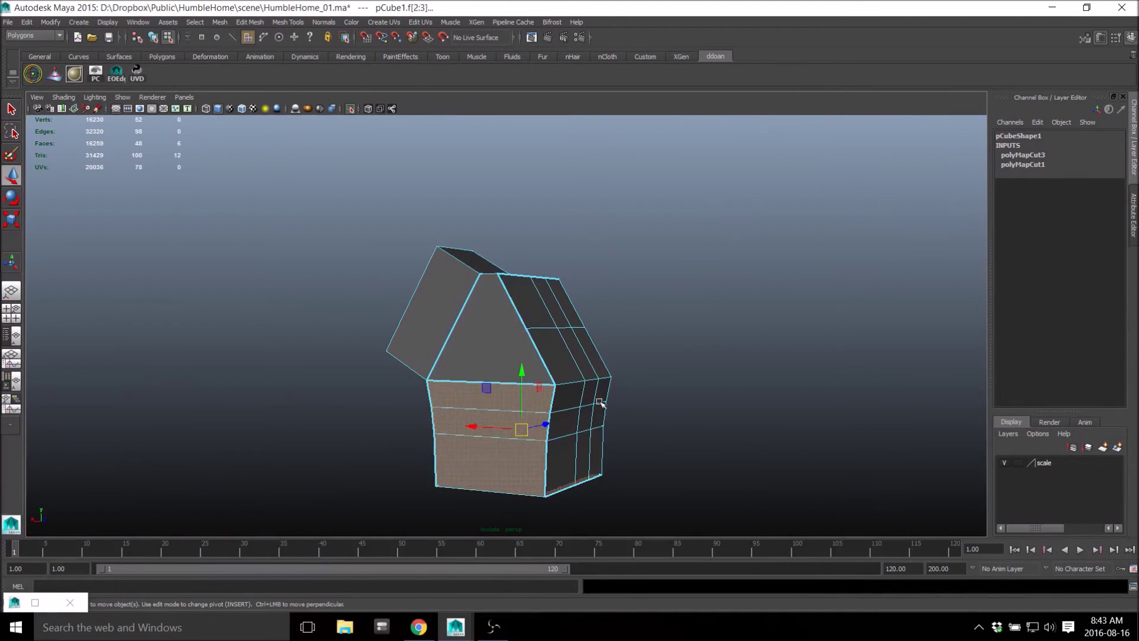
{"action": "left_click_drag", "start_coordinate": [534, 415], "coordinate": [588, 369], "text": "alt"}
{"action": "left_click", "coordinate": [506, 370]}
{"action": "double_click", "coordinate": [509, 386], "text": "shift"}
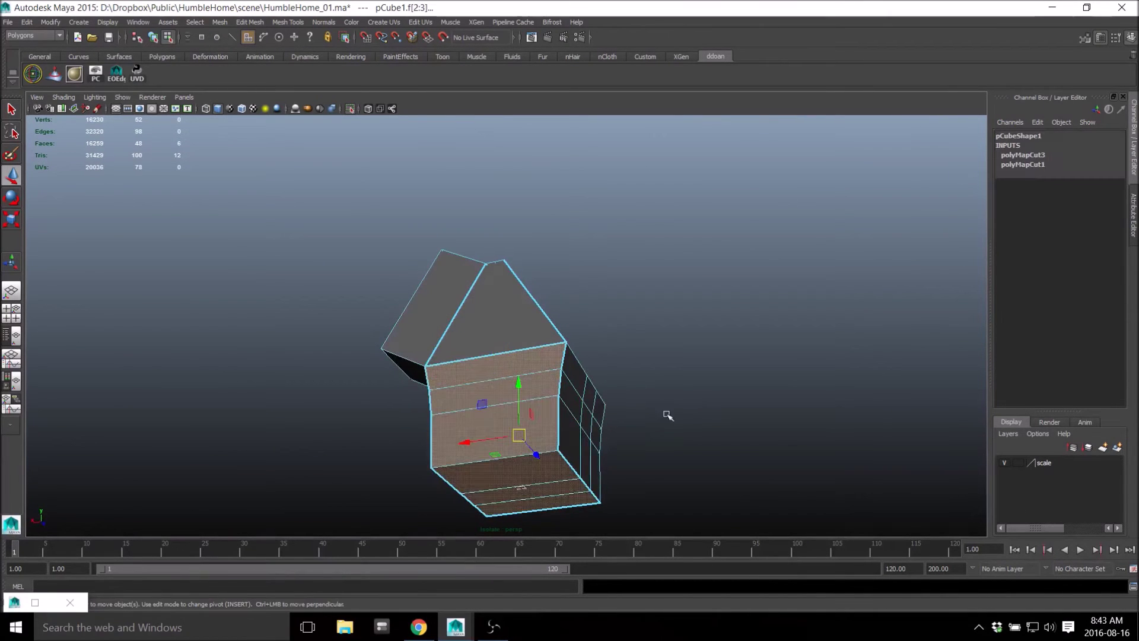
{"action": "mouse_move", "coordinate": [647, 405]}
{"action": "left_mouse_down", "text": "alt"}
{"action": "mouse_move", "coordinate": [633, 371]}
{"action": "mouse_move", "coordinate": [631, 408]}
{"action": "left_mouse_up", "text": "alt"}
{"action": "left_click", "coordinate": [721, 364]}
{"action": "left_click_drag", "start_coordinate": [605, 353], "coordinate": [604, 395], "text": "alt"}
{"action": "left_click", "coordinate": [473, 344]}
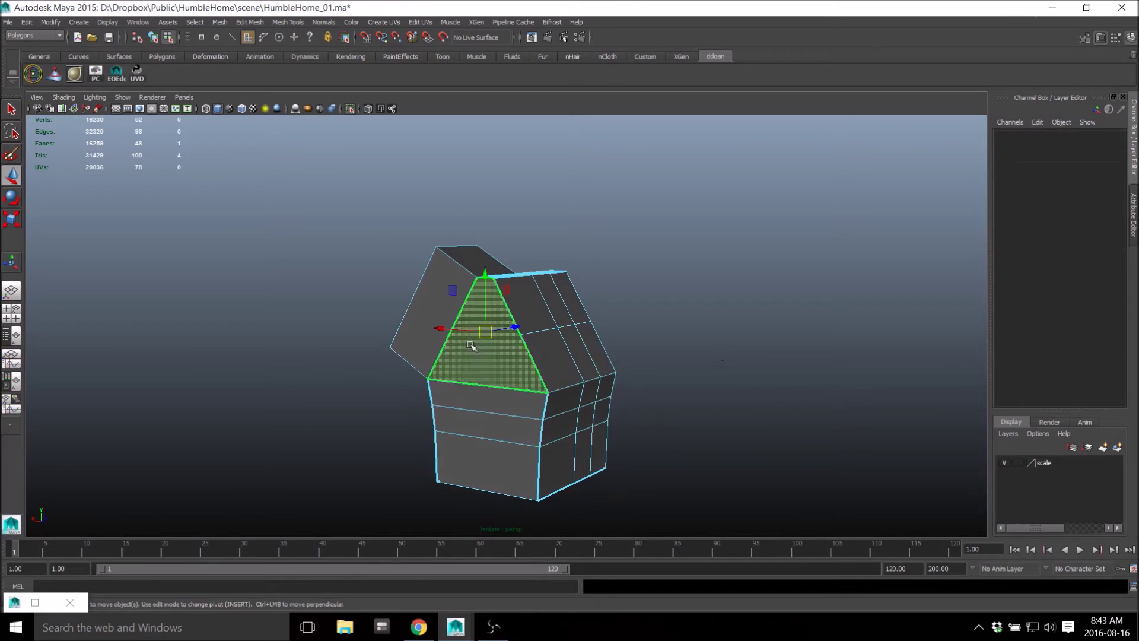
{"action": "double_click", "coordinate": [501, 273], "text": "shift"}
{"action": "left_click_drag", "start_coordinate": [597, 321], "coordinate": [495, 360], "text": "alt"}
{"action": "left_click", "coordinate": [668, 287]}
- Cut the UVs along the two edges where the slanted rear extension meets the small house's roof and side wall
{"action": "double_click", "coordinate": [555, 316]}
{"action": "right_click_drag", "start_coordinate": [581, 295], "coordinate": [560, 277]}
{"action": "left_click", "coordinate": [533, 339]}
{"action": "left_click_drag", "start_coordinate": [584, 349], "coordinate": [517, 300], "text": "alt"}
{"action": "left_click", "coordinate": [550, 358], "text": "shift"}
{"action": "left_click_drag", "start_coordinate": [550, 361], "coordinate": [624, 376], "text": "alt"}
{"action": "left_click", "coordinate": [34, 602]}
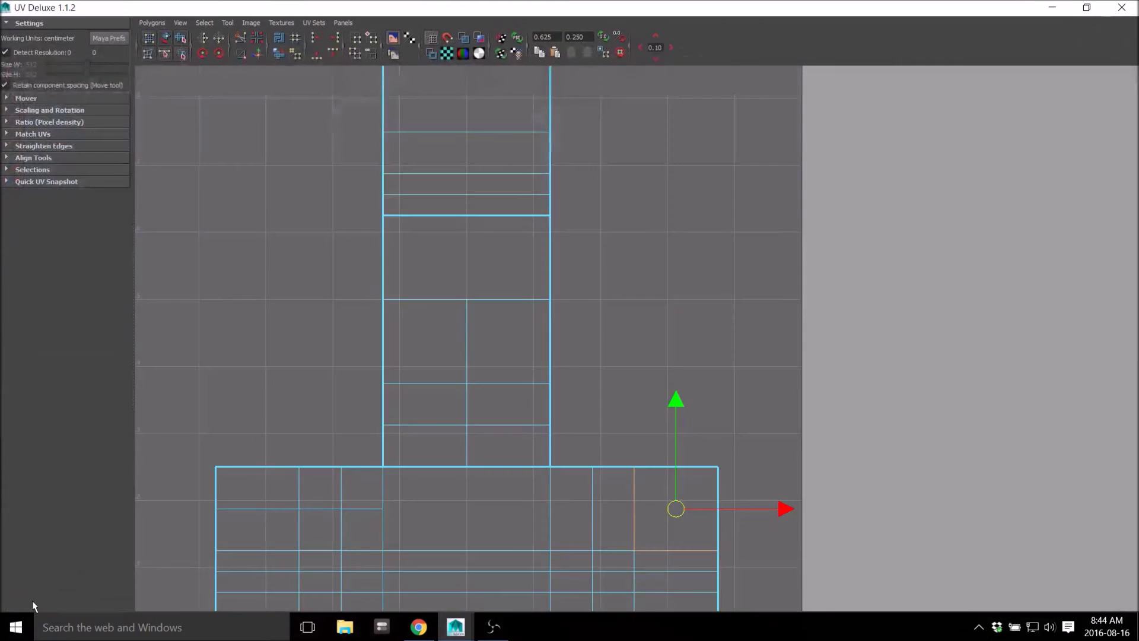
{"action": "middle_click_drag", "start_coordinate": [621, 509], "coordinate": [578, 417], "text": "alt"}
{"action": "scroll", "coordinate": [578, 418], "scroll_direction": "down", "scroll_amount": 1}
{"action": "right_click_drag", "start_coordinate": [608, 396], "coordinate": [592, 385]}
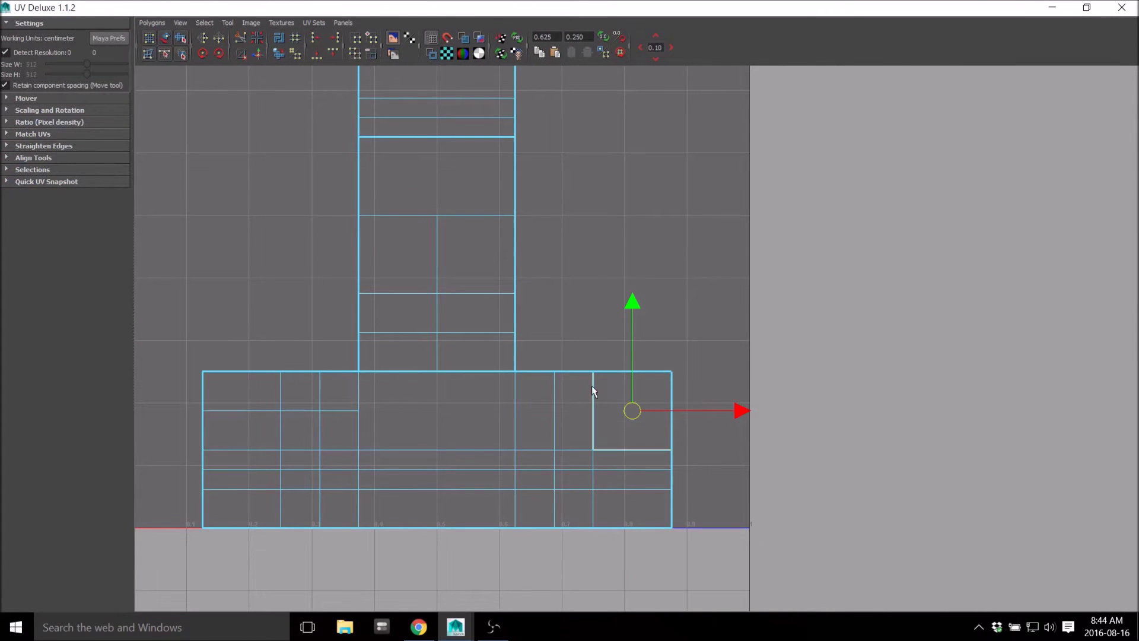
- Minimize the UV editor and check the new cut by selecting connected faces on the rear extension and walls
{"action": "left_click", "coordinate": [1054, 8]}
{"action": "right_click_drag", "start_coordinate": [546, 376], "coordinate": [548, 377]}
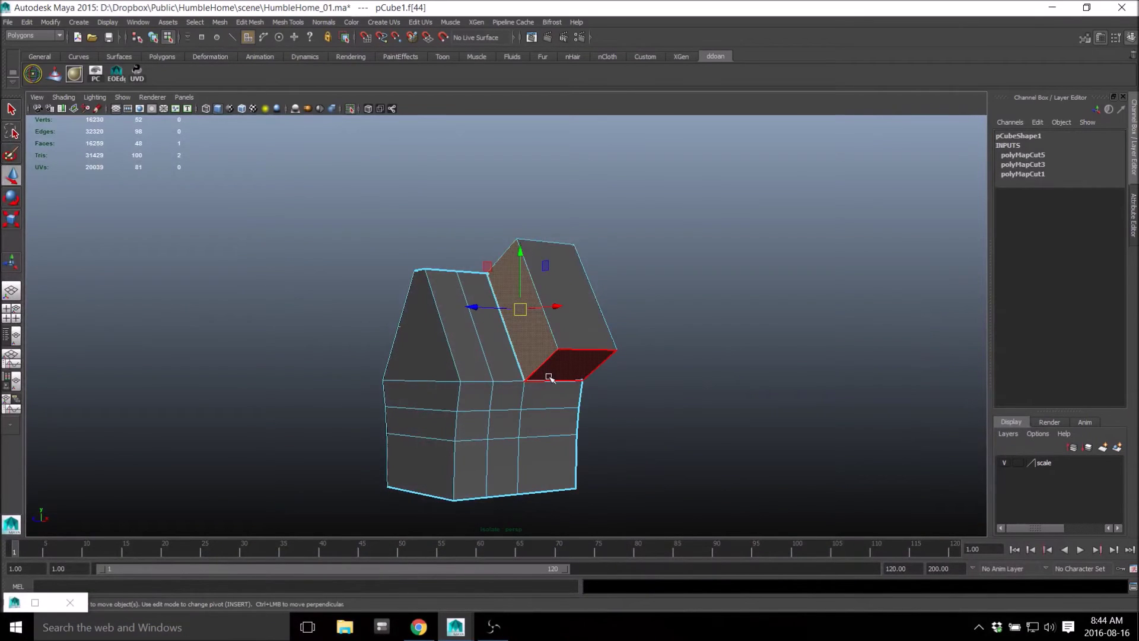
{"action": "double_click", "coordinate": [550, 378], "text": "shift"}
{"action": "left_click_drag", "start_coordinate": [593, 389], "coordinate": [671, 377], "text": "alt"}
{"action": "left_click", "coordinate": [659, 384]}
{"action": "left_click_drag", "start_coordinate": [579, 409], "coordinate": [529, 416], "text": "alt"}
{"action": "double_click", "coordinate": [503, 378]}
{"action": "left_click_drag", "start_coordinate": [566, 371], "coordinate": [700, 412], "text": "alt"}
{"action": "left_click", "coordinate": [694, 410]}
{"action": "left_click_drag", "start_coordinate": [525, 387], "coordinate": [419, 372], "text": "alt"}
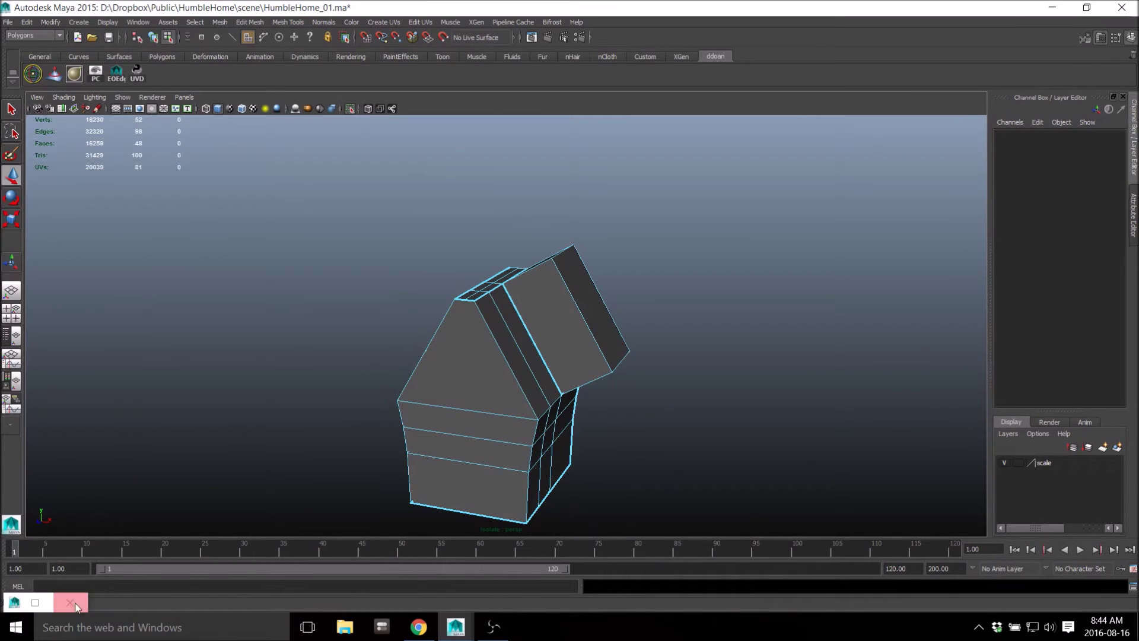
- Close the UV Deluxe window and switch to the saved Persp/UV Texture Editor layout, framing the small house's UVs
{"action": "left_click", "coordinate": [74, 600]}
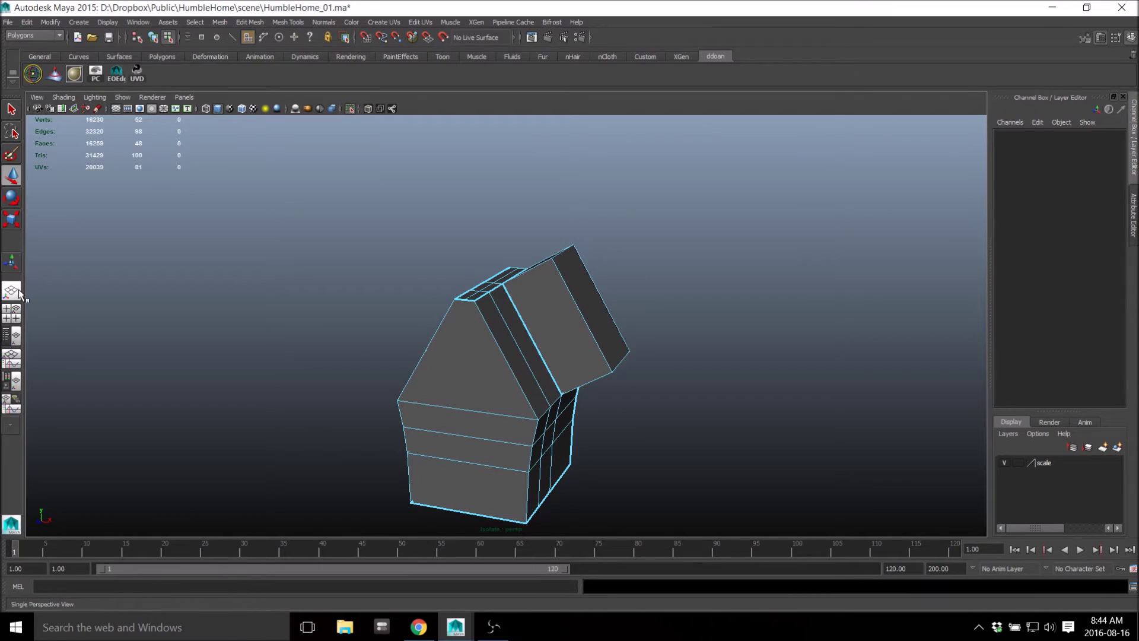
{"action": "left_click", "coordinate": [185, 97]}
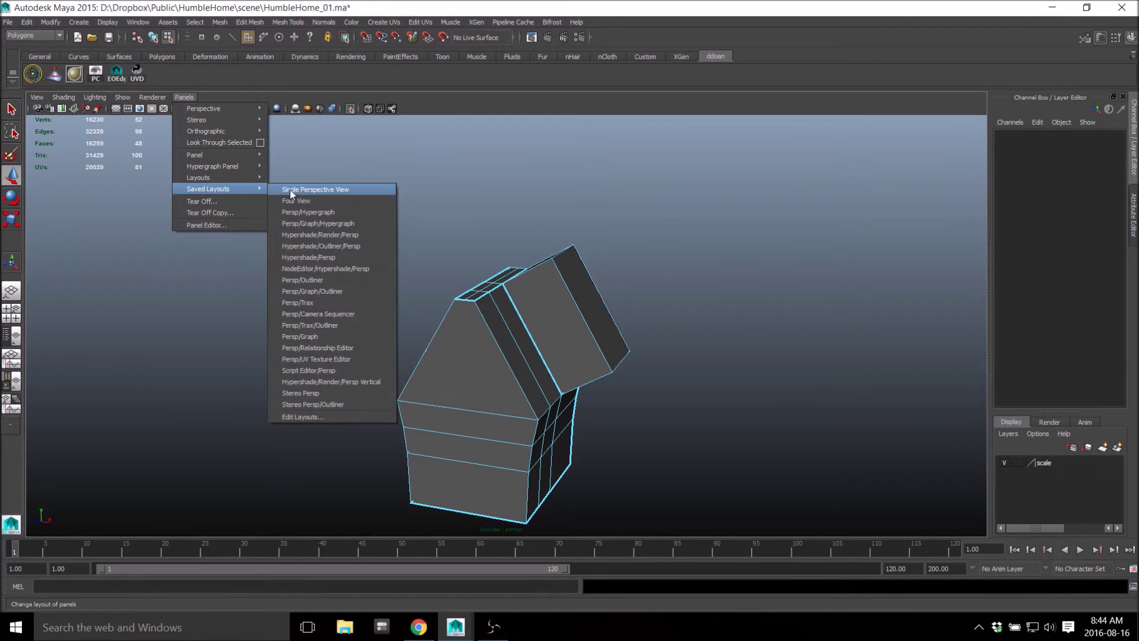
{"action": "left_click", "coordinate": [387, 351]}
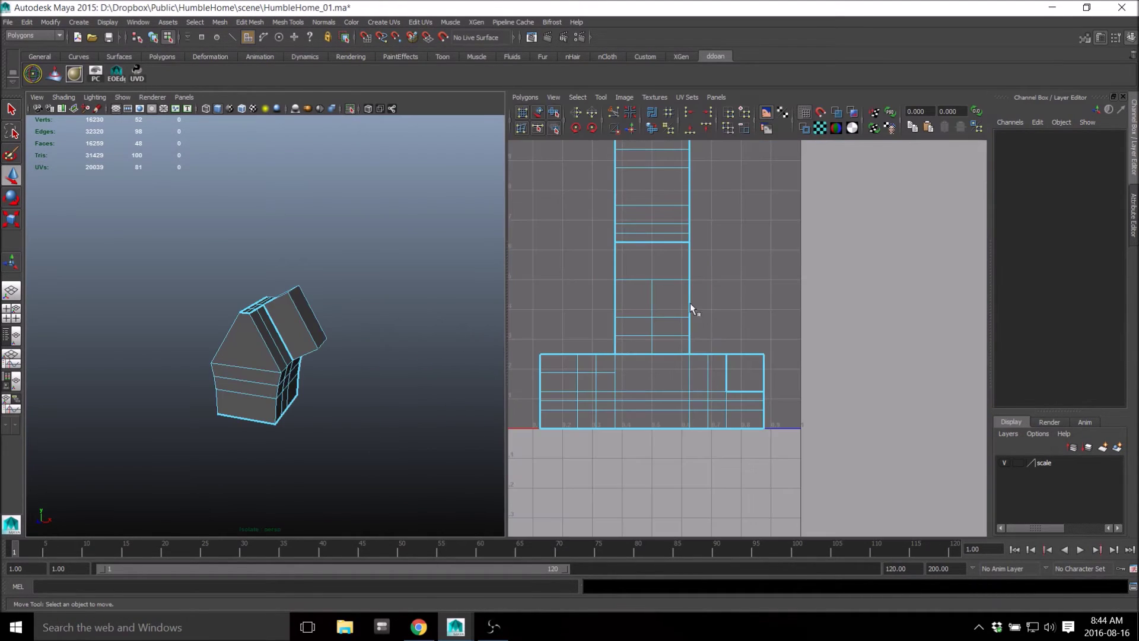
{"action": "middle_click_drag", "start_coordinate": [648, 326], "coordinate": [701, 362], "text": "alt"}
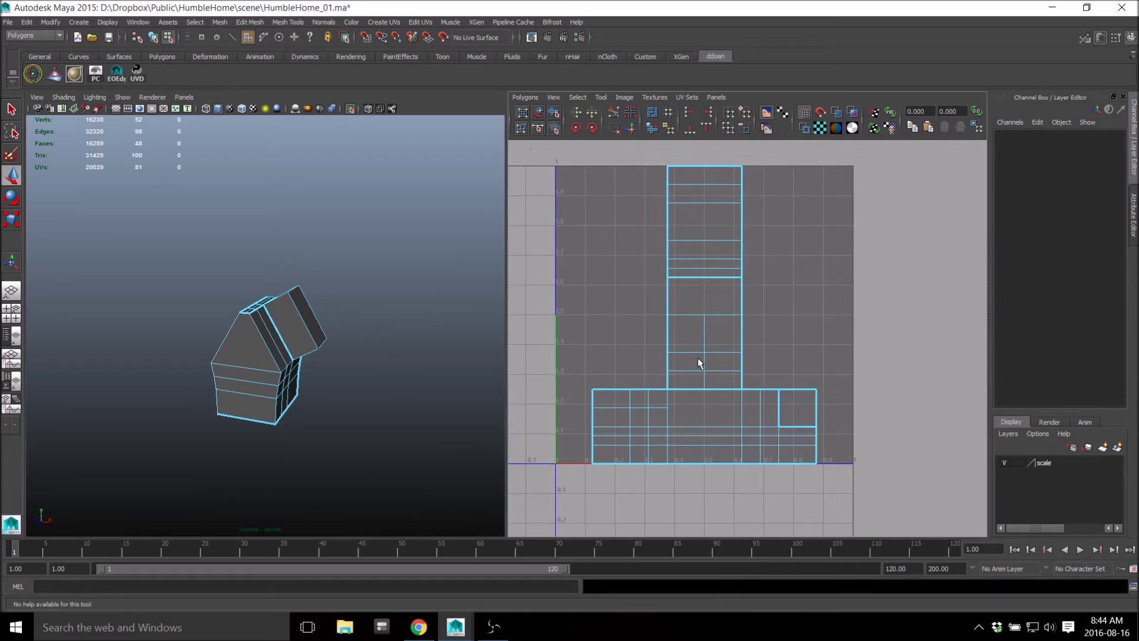
{"action": "right_click_drag", "start_coordinate": [702, 361], "coordinate": [750, 360], "text": "alt"}
{"action": "middle_click_drag", "start_coordinate": [750, 359], "coordinate": [633, 269], "text": "alt"}
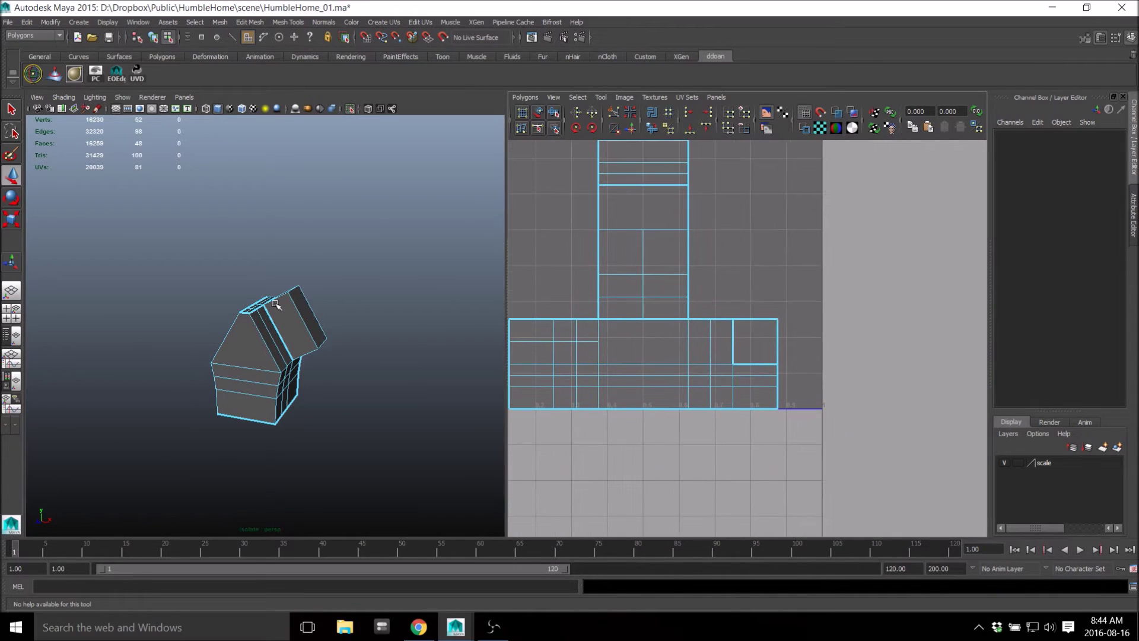
- Cut the UVs along the gable slopes and vertical corner edges on both sides of the small house's front wall
{"action": "right_click_drag", "start_coordinate": [285, 307], "coordinate": [359, 335], "text": "alt"}
{"action": "middle_click_drag", "start_coordinate": [359, 336], "coordinate": [289, 305], "text": "alt"}
{"action": "left_click_drag", "start_coordinate": [289, 305], "coordinate": [319, 316], "text": "alt"}
{"action": "right_click_drag", "start_coordinate": [351, 288], "coordinate": [351, 245]}
{"action": "left_click", "coordinate": [317, 287]}
{"action": "left_click", "coordinate": [278, 354], "text": "shift"}
{"action": "left_click_drag", "start_coordinate": [282, 350], "coordinate": [363, 350], "text": "alt"}
{"action": "left_click", "coordinate": [316, 297], "text": "shift"}
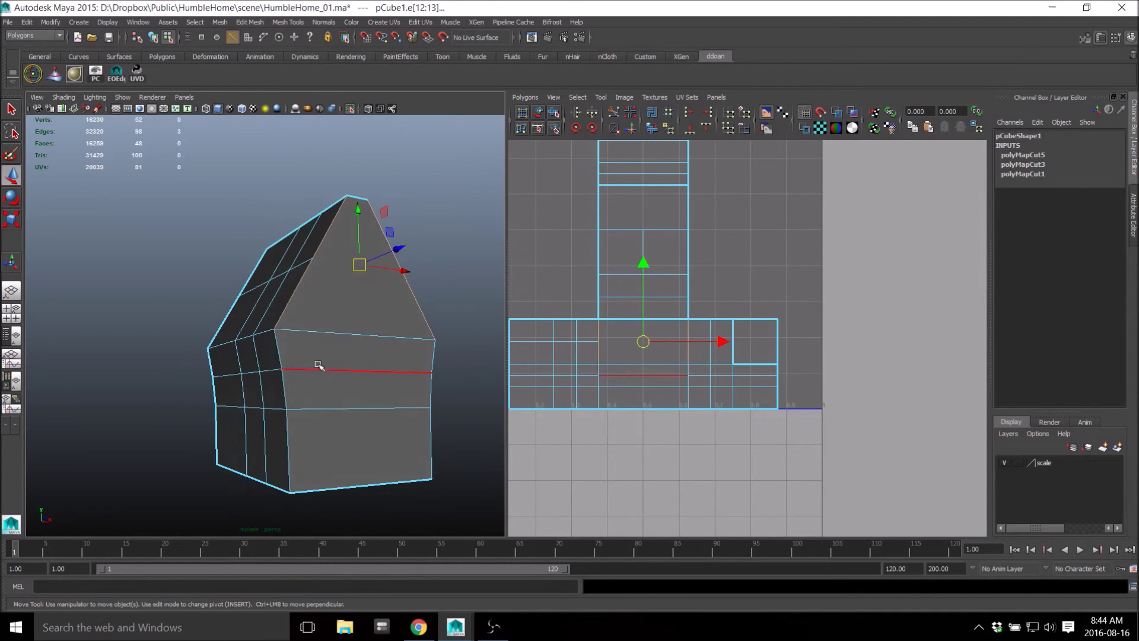
{"action": "left_click", "coordinate": [280, 358], "text": "shift"}
{"action": "left_click", "coordinate": [282, 388], "text": "shift"}
{"action": "left_click", "coordinate": [287, 434], "text": "shift"}
{"action": "left_click_drag", "start_coordinate": [287, 435], "coordinate": [225, 424], "text": "alt"}
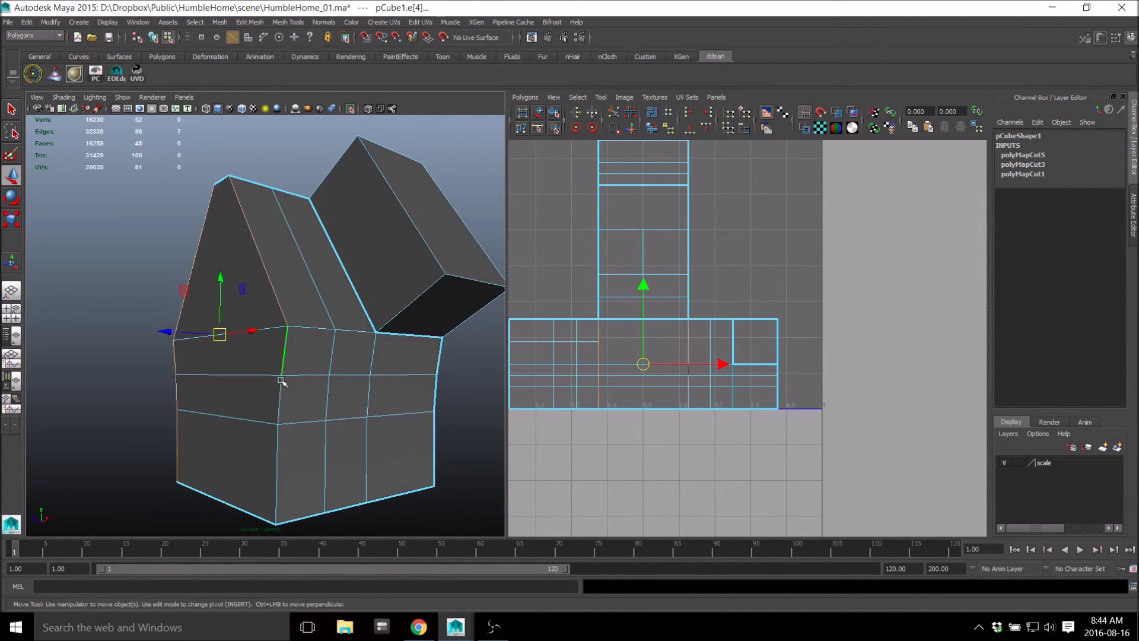
{"action": "right_click_drag", "start_coordinate": [767, 301], "coordinate": [710, 319], "text": "shift"}
{"action": "middle_click_drag", "start_coordinate": [623, 360], "coordinate": [632, 369], "text": "alt"}
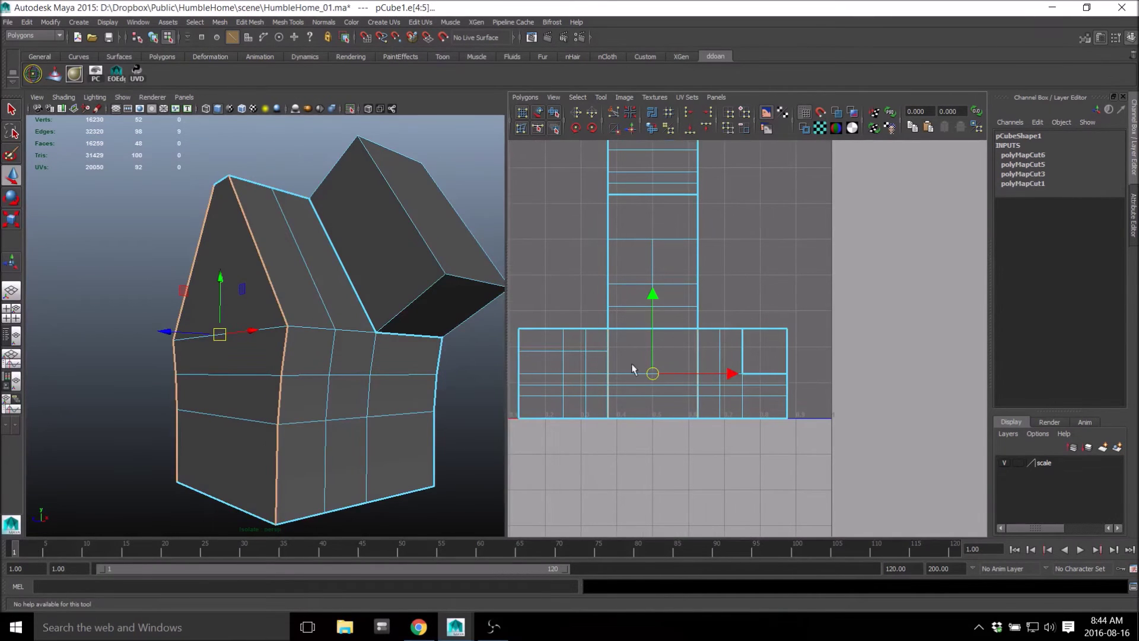
- Check the separated UV shells by selecting the connected faces on each side of the small house
{"action": "left_click_drag", "start_coordinate": [229, 324], "coordinate": [301, 345], "text": "alt"}
{"action": "right_click_drag", "start_coordinate": [307, 280], "coordinate": [307, 308]}
{"action": "left_click_drag", "start_coordinate": [297, 302], "coordinate": [413, 417]}
{"action": "left_click_drag", "start_coordinate": [288, 369], "coordinate": [403, 363], "text": "alt"}
{"action": "double_click", "coordinate": [289, 311]}
{"action": "left_click_drag", "start_coordinate": [429, 320], "coordinate": [252, 330], "text": "alt"}
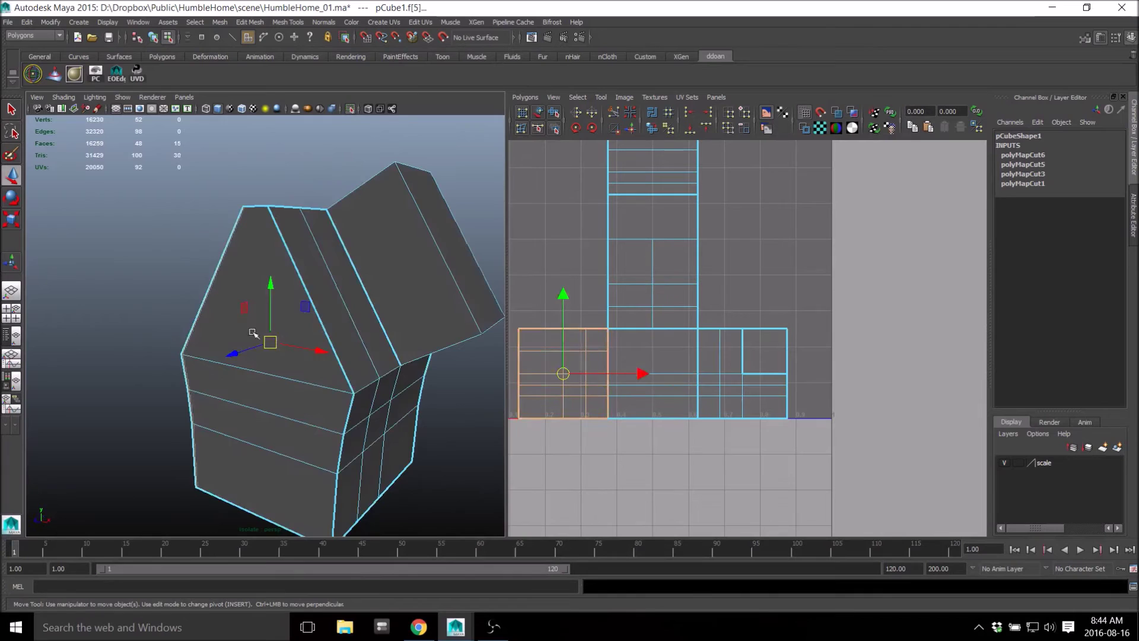
{"action": "double_click", "coordinate": [395, 355]}
{"action": "left_click_drag", "start_coordinate": [392, 356], "coordinate": [353, 322], "text": "alt"}
{"action": "scroll", "coordinate": [333, 343], "scroll_direction": "down", "scroll_amount": 4}
- Return the small house to object mode and delete its construction history
{"action": "right_click_drag", "start_coordinate": [366, 320], "coordinate": [371, 383]}
{"action": "left_click_drag", "start_coordinate": [381, 363], "coordinate": [402, 396], "text": "alt"}
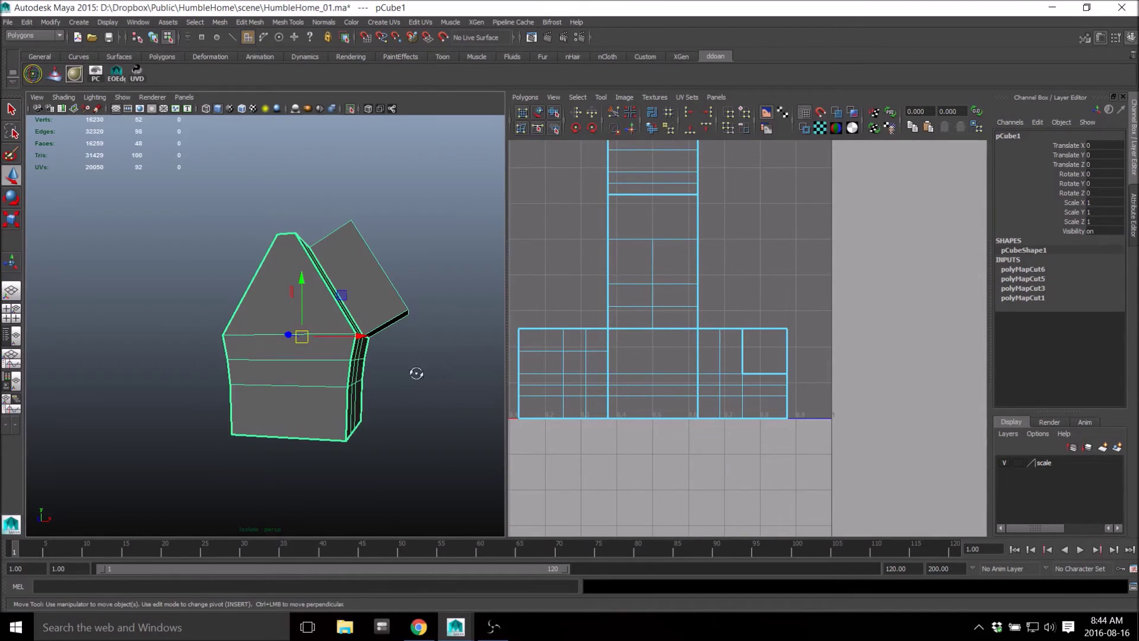
{"action": "left_click_drag", "start_coordinate": [416, 373], "coordinate": [375, 372], "text": "alt"}
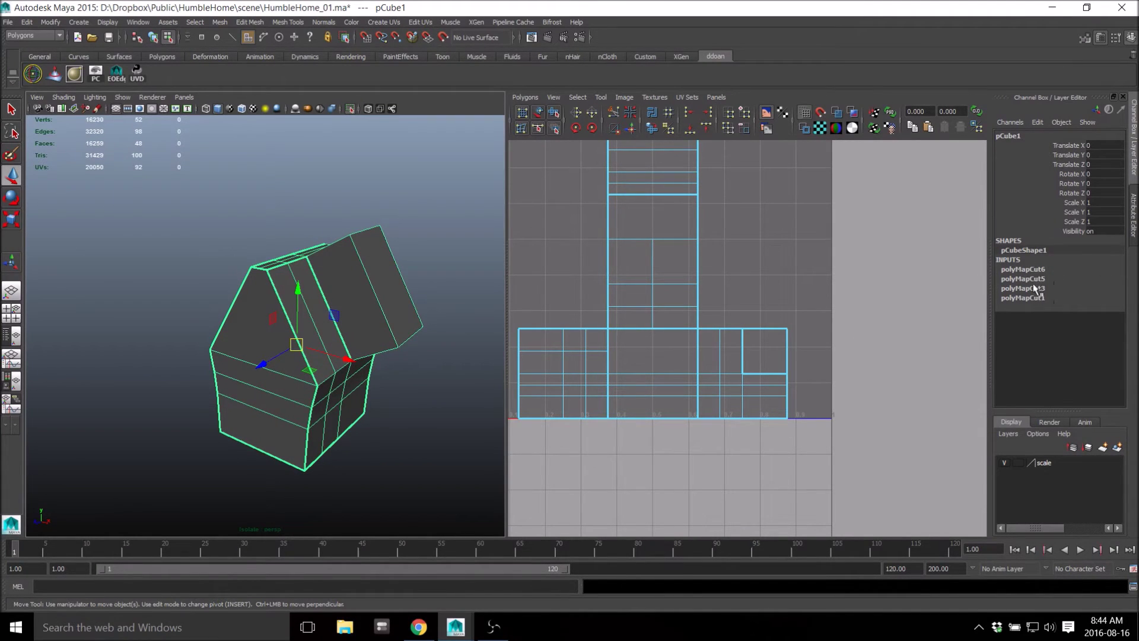
{"action": "key", "text": "alt+shift+d"}
- Inspect the small house from several sides and switch the layout back to the single perspective view
{"action": "left_click_drag", "start_coordinate": [406, 251], "coordinate": [358, 247], "text": "alt"}
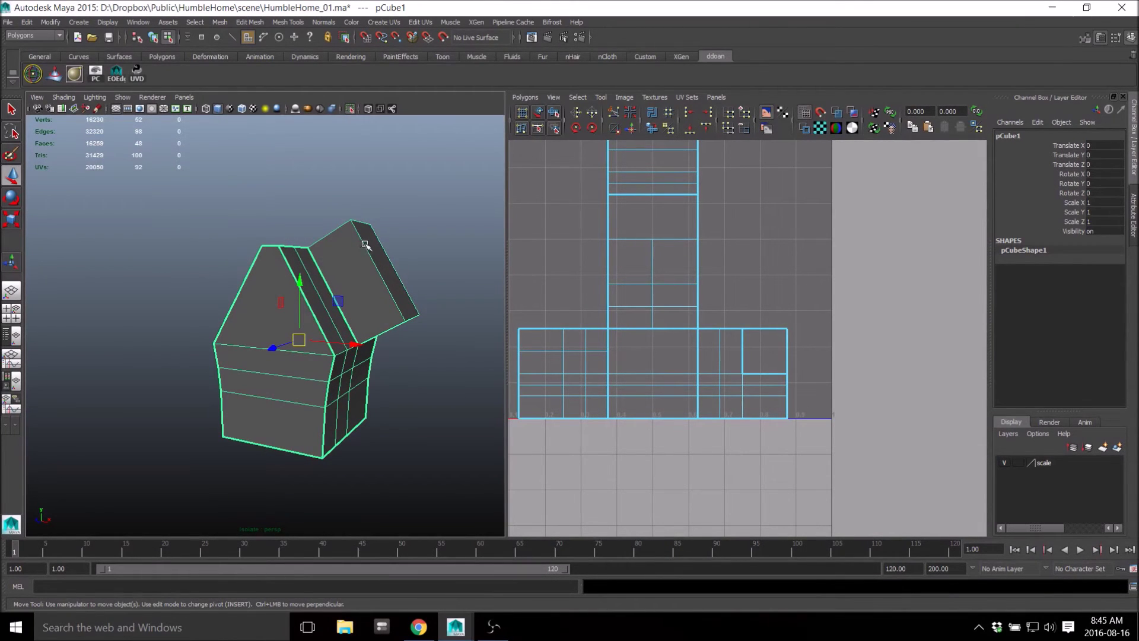
{"action": "left_click_drag", "start_coordinate": [360, 243], "coordinate": [400, 277], "text": "alt"}
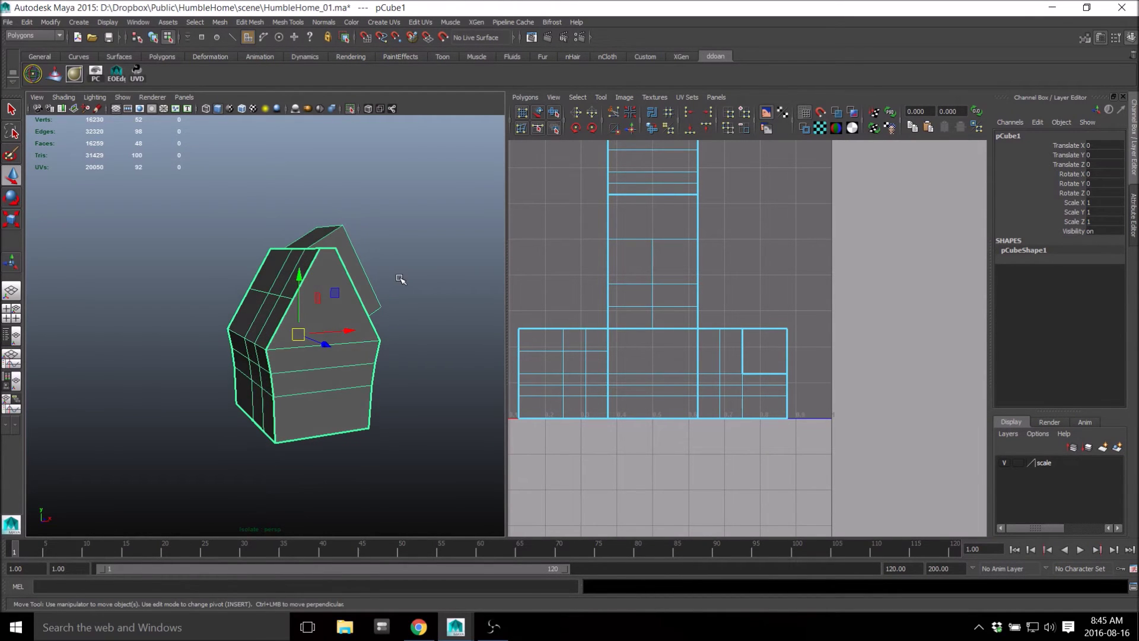
{"action": "scroll", "coordinate": [388, 298], "scroll_direction": "up", "scroll_amount": 3}
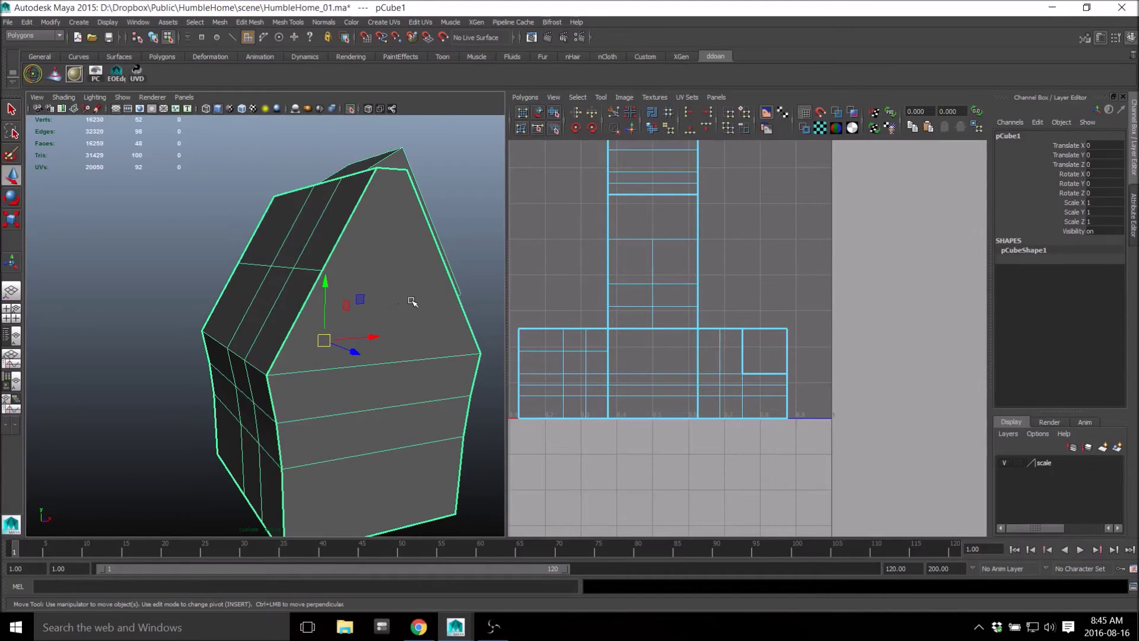
{"action": "scroll", "coordinate": [413, 302], "scroll_direction": "down", "scroll_amount": 2}
{"action": "left_click", "coordinate": [17, 297]}
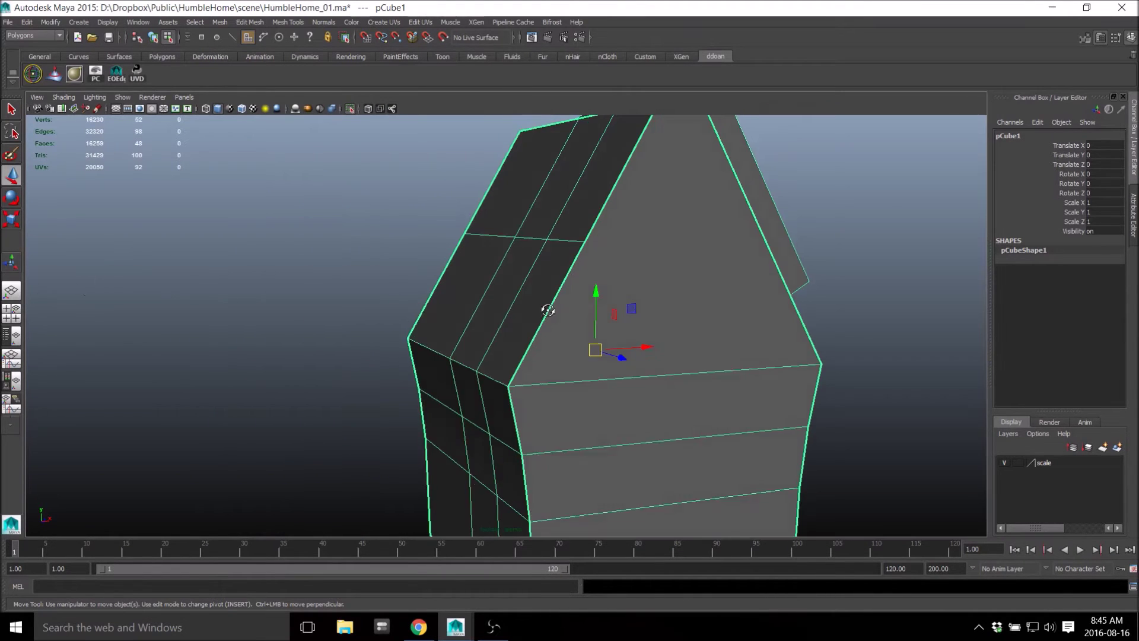
{"action": "middle_click_drag", "start_coordinate": [504, 315], "coordinate": [455, 300], "text": "alt"}
{"action": "right_click_drag", "start_coordinate": [455, 300], "coordinate": [244, 300], "text": "alt"}
{"action": "left_click_drag", "start_coordinate": [243, 299], "coordinate": [346, 318], "text": "alt"}
- Select all faces of the small house's front gable wall and end the isolated view to show the whole scene
{"action": "right_click_drag", "start_coordinate": [578, 268], "coordinate": [577, 308]}
{"action": "left_click", "coordinate": [593, 282]}
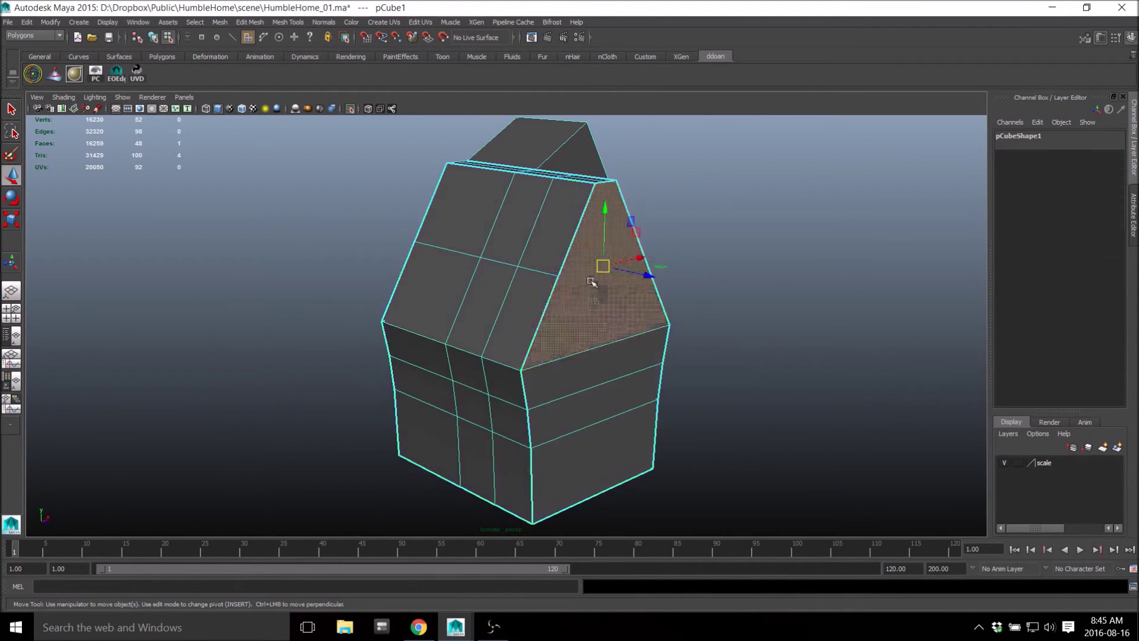
{"action": "double_click", "coordinate": [619, 350], "text": "shift"}
{"action": "left_click_drag", "start_coordinate": [731, 329], "coordinate": [638, 279], "text": "alt"}
{"action": "key", "text": "shift+i"}
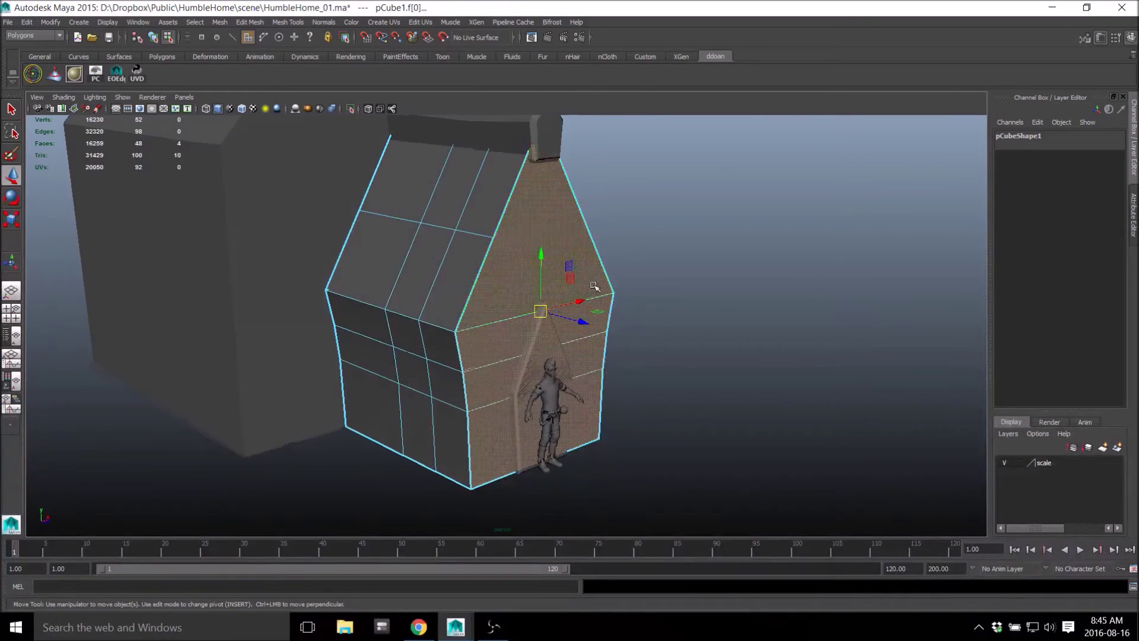
- Put the small house back in object mode and view the full house model
{"action": "right_click_drag", "start_coordinate": [545, 236], "coordinate": [537, 299]}
{"action": "right_click_drag", "start_coordinate": [614, 294], "coordinate": [571, 293], "text": "alt"}
{"action": "left_click_drag", "start_coordinate": [571, 293], "coordinate": [349, 235], "text": "alt"}
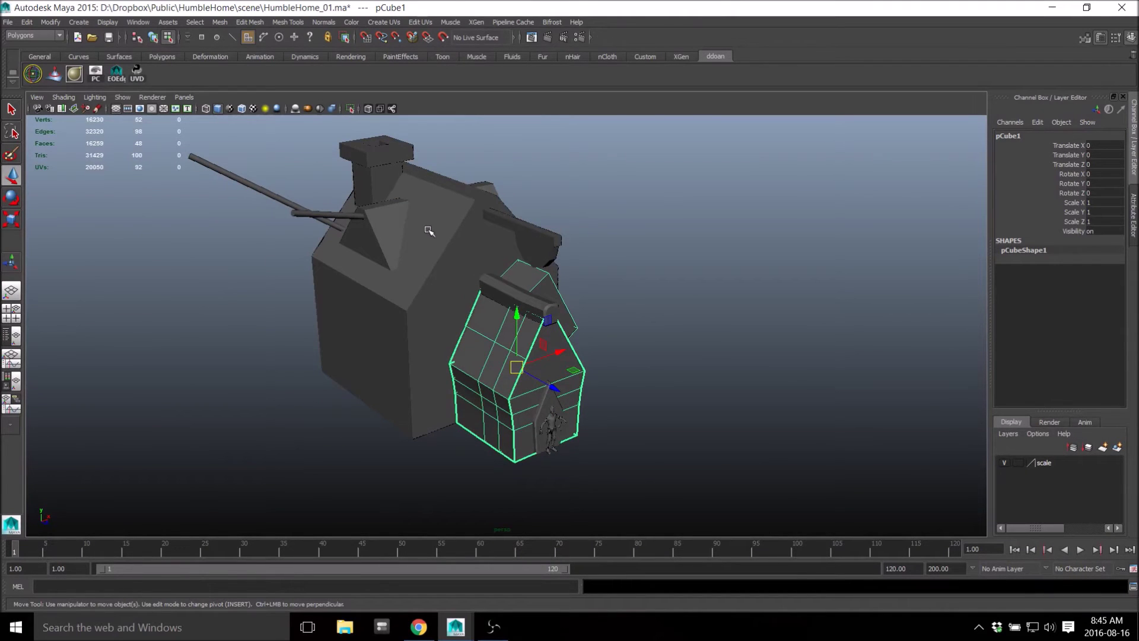
- Select every object in the scene, delete the whole selection and undo the deletion
{"action": "scroll", "coordinate": [268, 166], "scroll_direction": "down", "scroll_amount": 5}
{"action": "left_click_drag", "start_coordinate": [253, 191], "coordinate": [581, 361]}
{"action": "key", "text": "F8"}
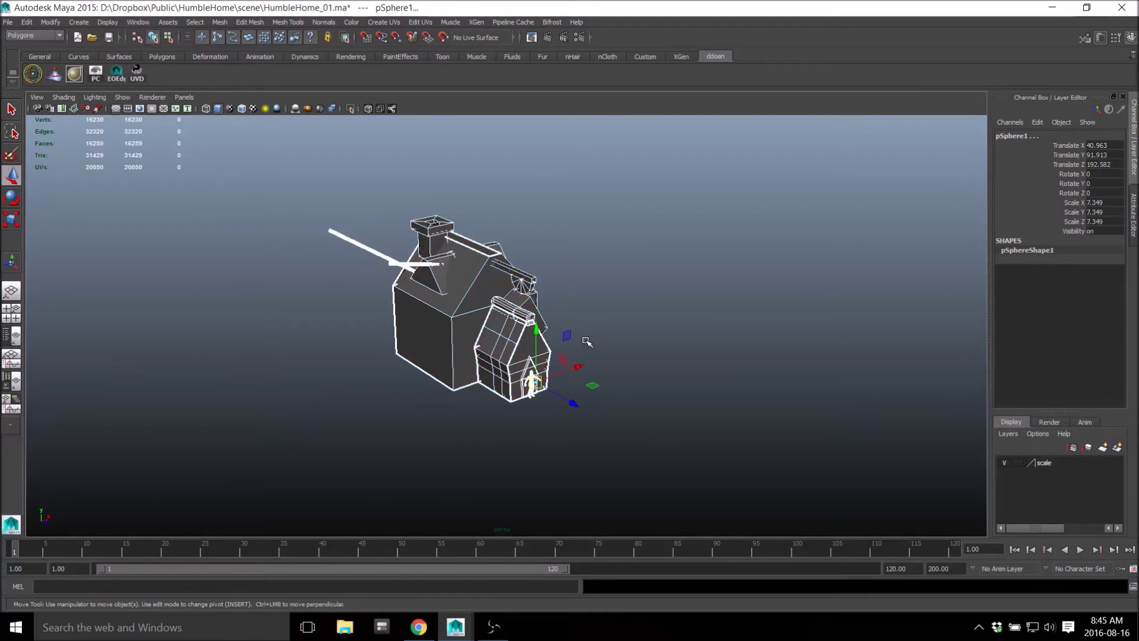
{"action": "key", "text": "Delete"}
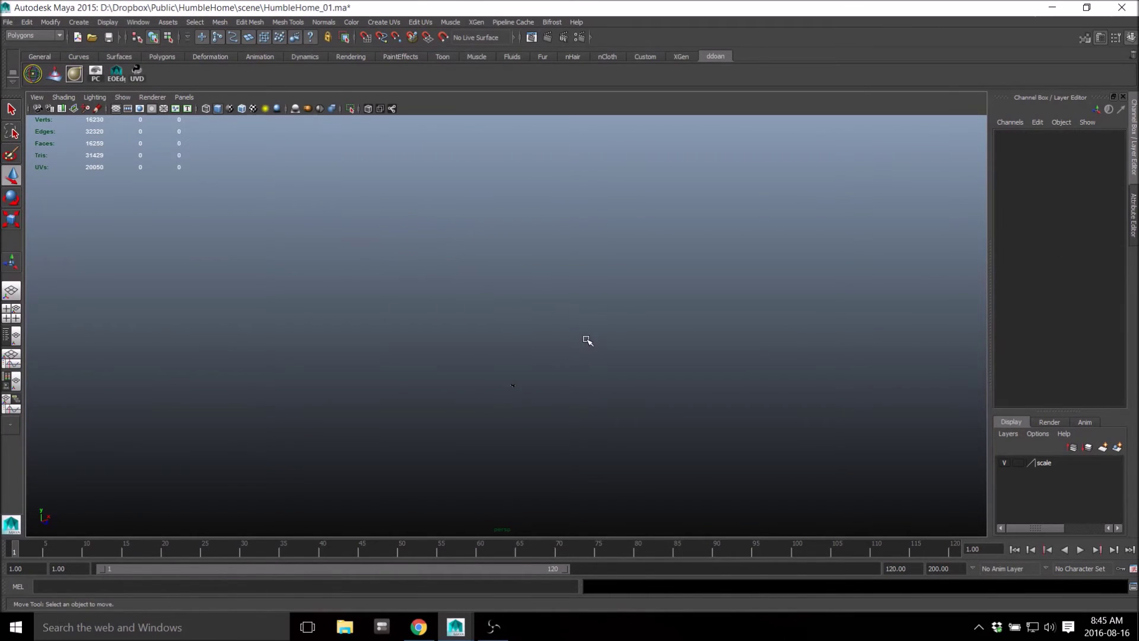
{"action": "key", "text": "ctrl+z"}
- Hide everything except the small house, select the house and frame it in the view
{"action": "left_click", "coordinate": [528, 349], "text": "shift"}
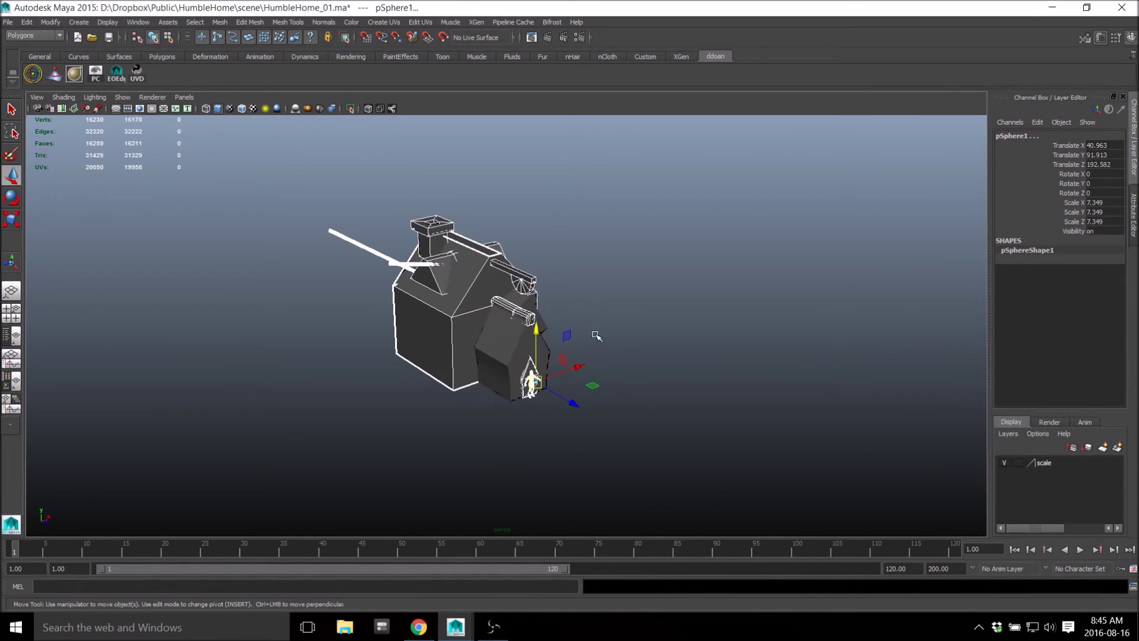
{"action": "left_click_drag", "start_coordinate": [597, 336], "coordinate": [598, 318], "text": "alt"}
{"action": "key", "text": "ctrl+h"}
{"action": "left_click", "coordinate": [534, 350]}
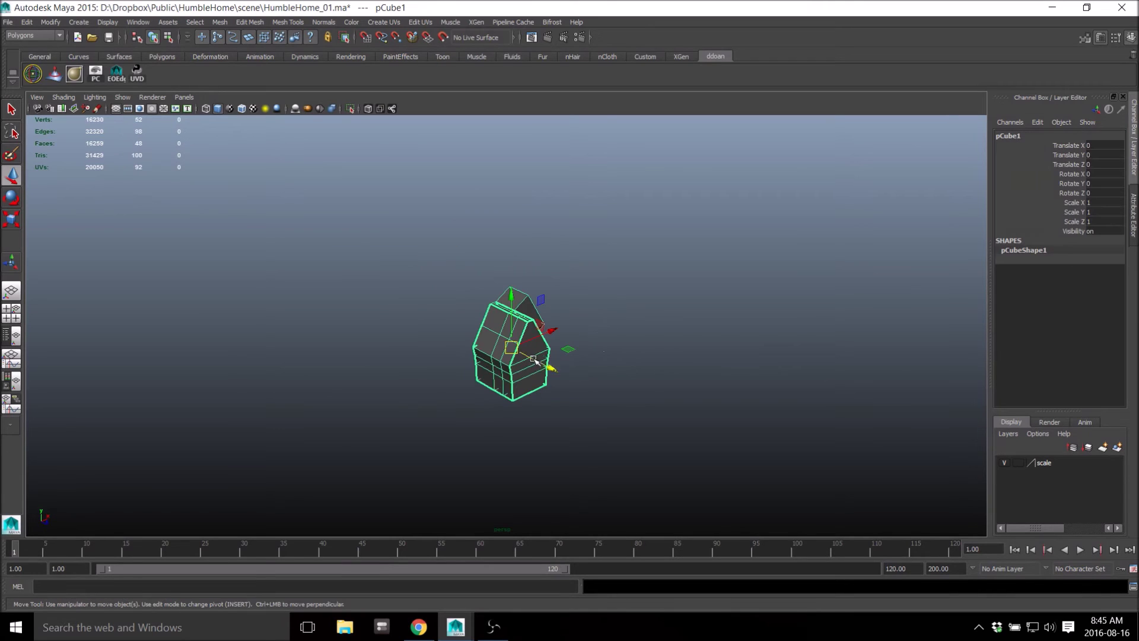
{"action": "key", "text": "f"}
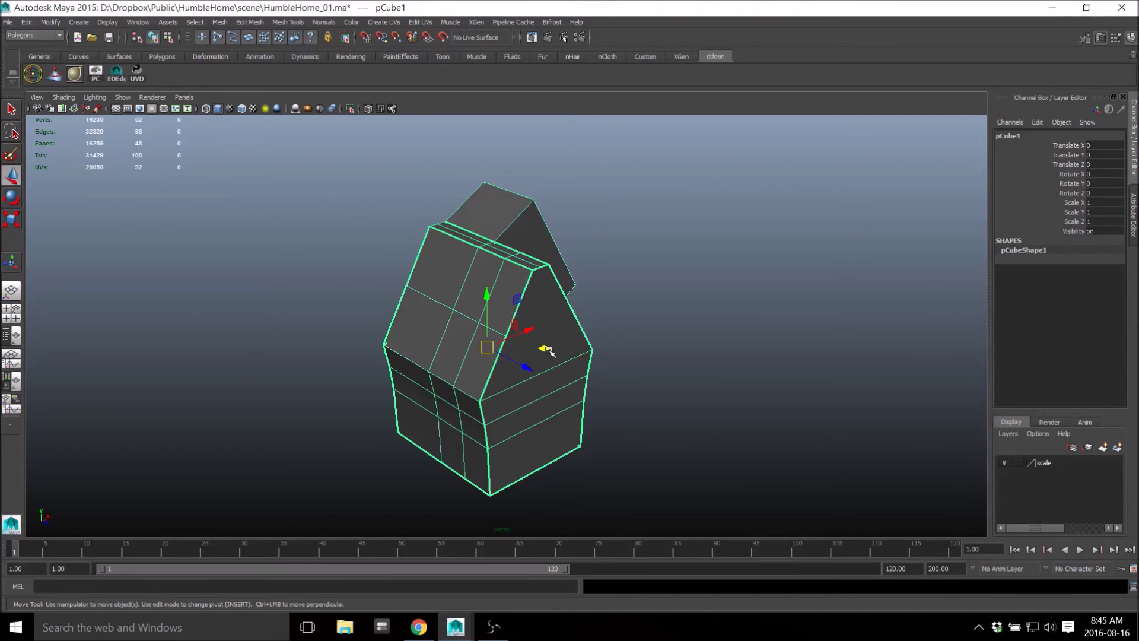
- Unhide the rest of the house model around the small house
{"action": "key", "text": "shift+h"}
{"action": "key", "text": "ctrl+1"}
{"action": "left_click_drag", "start_coordinate": [647, 338], "coordinate": [650, 316], "text": "alt"}
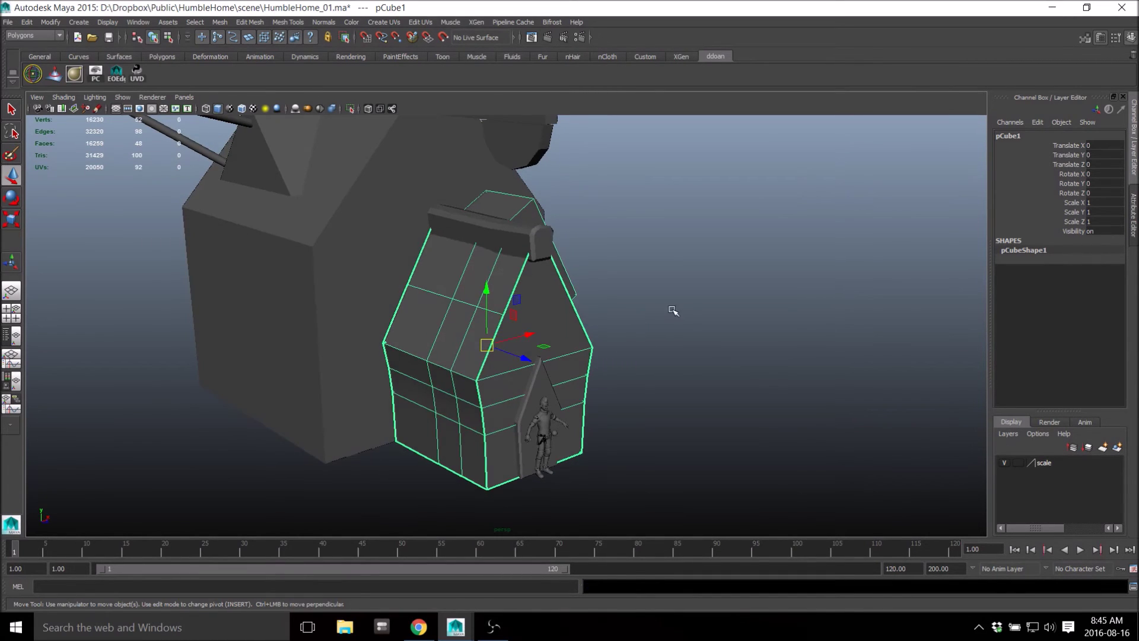
- Toggle Isolate Select on and off for the small house to compare the isolated view with the full scene
{"action": "left_click", "coordinate": [206, 109]}
{"action": "left_click", "coordinate": [206, 109]}
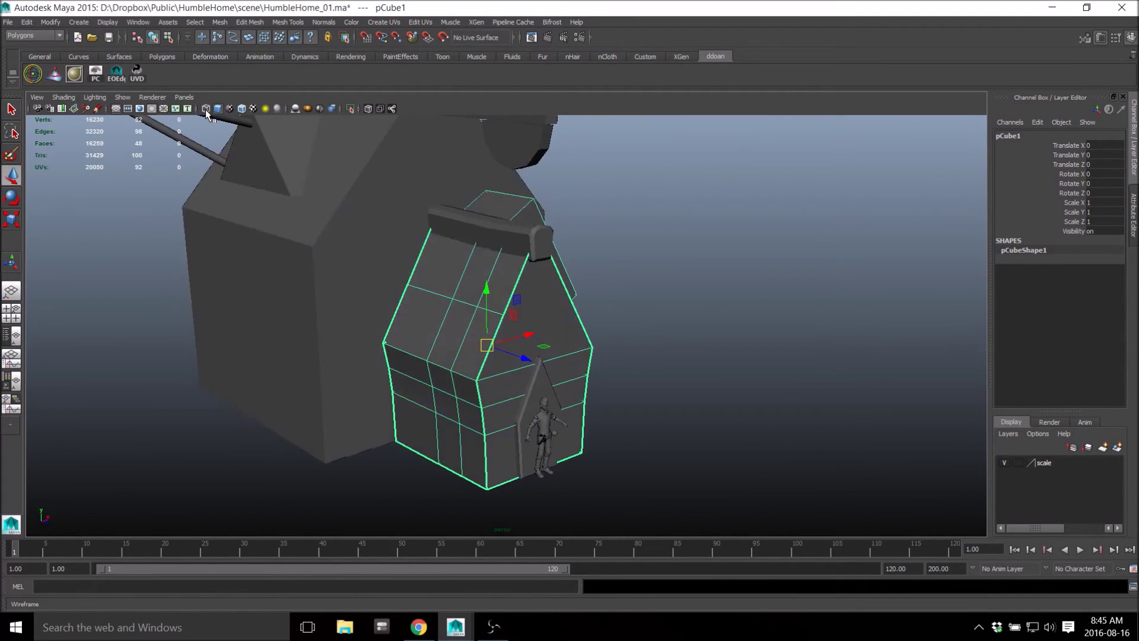
{"action": "left_click", "coordinate": [350, 109]}
{"action": "left_click", "coordinate": [350, 109]}
{"action": "left_click", "coordinate": [350, 109]}
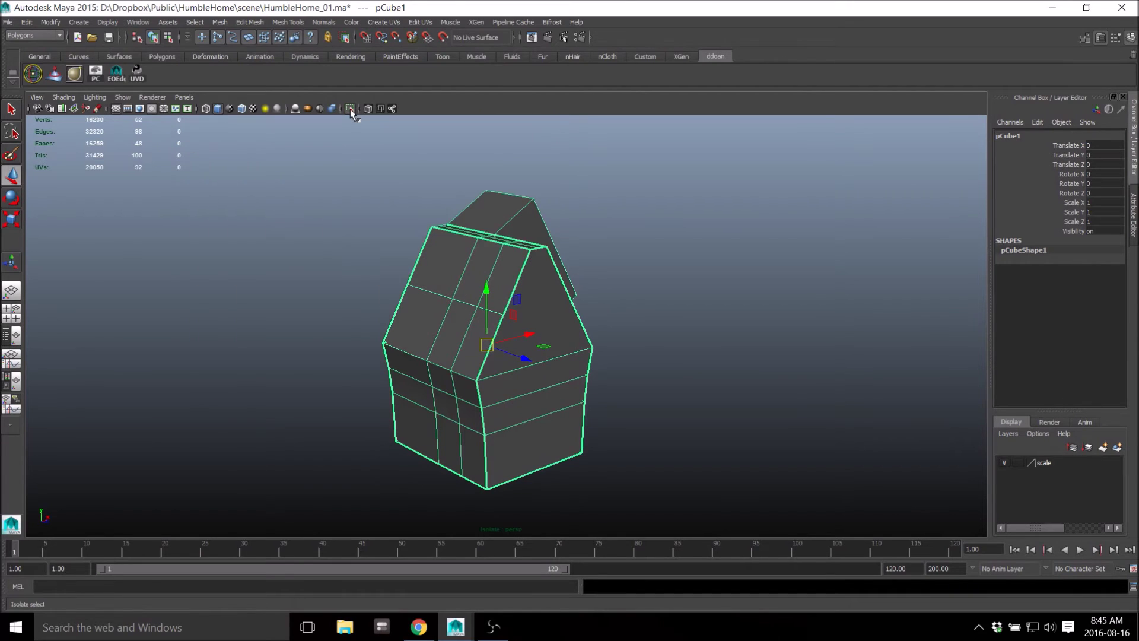
{"action": "left_click", "coordinate": [350, 108]}
{"action": "left_click", "coordinate": [350, 109]}
{"action": "left_click", "coordinate": [350, 108]}
{"action": "left_click_drag", "start_coordinate": [655, 251], "coordinate": [702, 233], "text": "alt"}
{"action": "key", "text": "ctrl+1"}
{"action": "key", "text": "ctrl+1"}
{"action": "key", "text": "ctrl+1"}
{"action": "key", "text": "ctrl+1"}
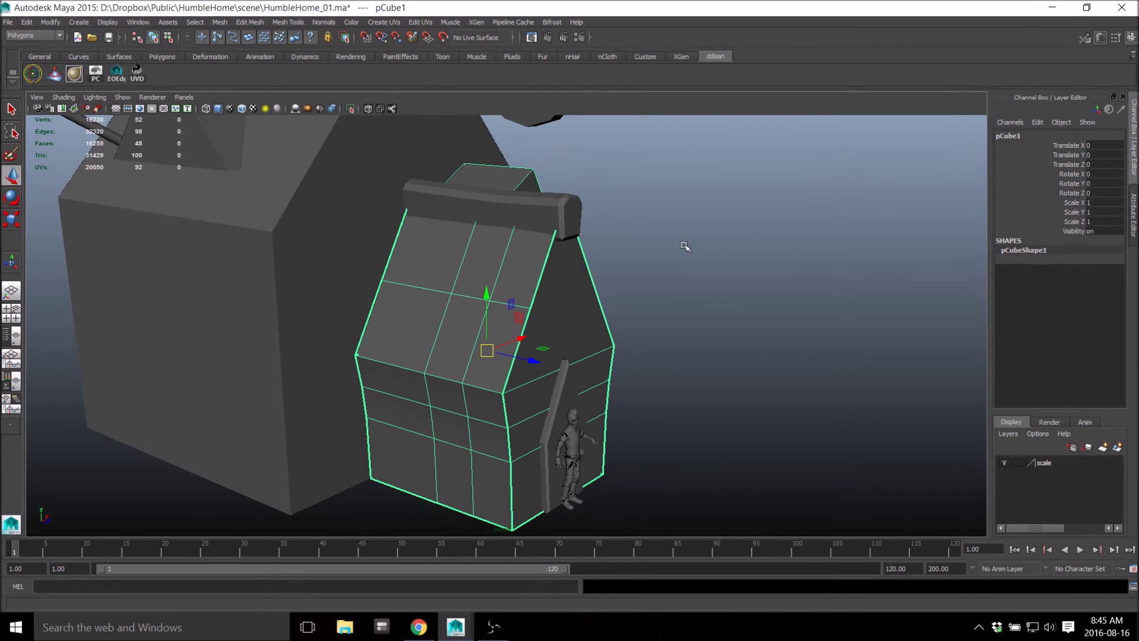
- Open the Hotkey Editor and place it beside the house model
{"action": "left_click_drag", "start_coordinate": [681, 236], "coordinate": [490, 303], "text": "alt"}
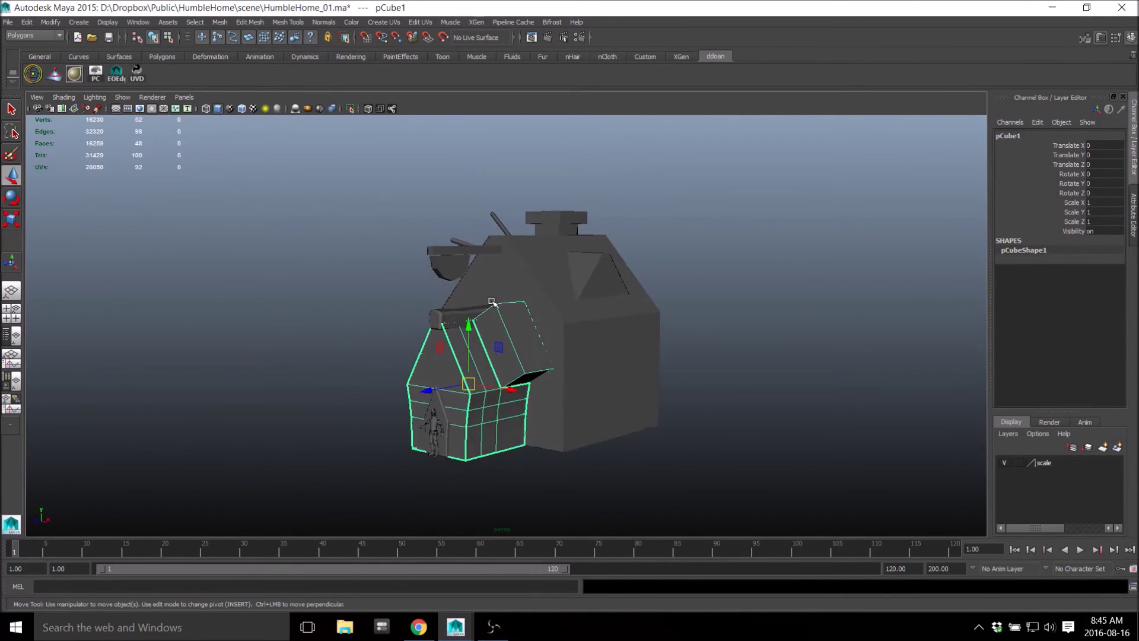
{"action": "left_click_drag", "start_coordinate": [545, 259], "coordinate": [554, 257], "text": "alt"}
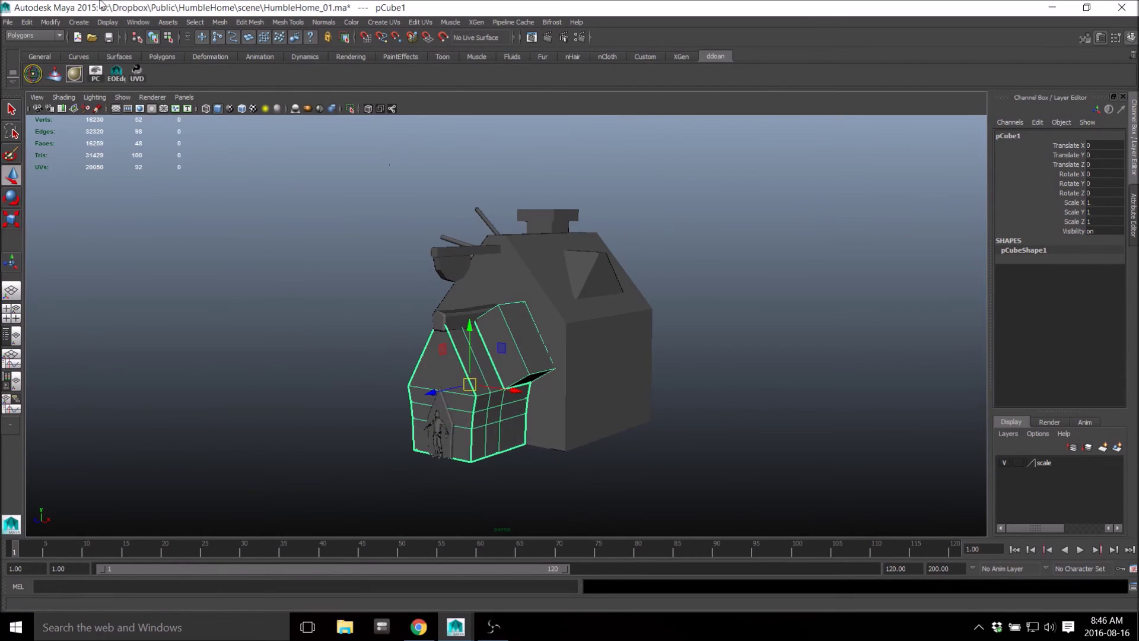
{"action": "left_click", "coordinate": [141, 24]}
{"action": "mouse_move", "coordinate": [177, 87]}
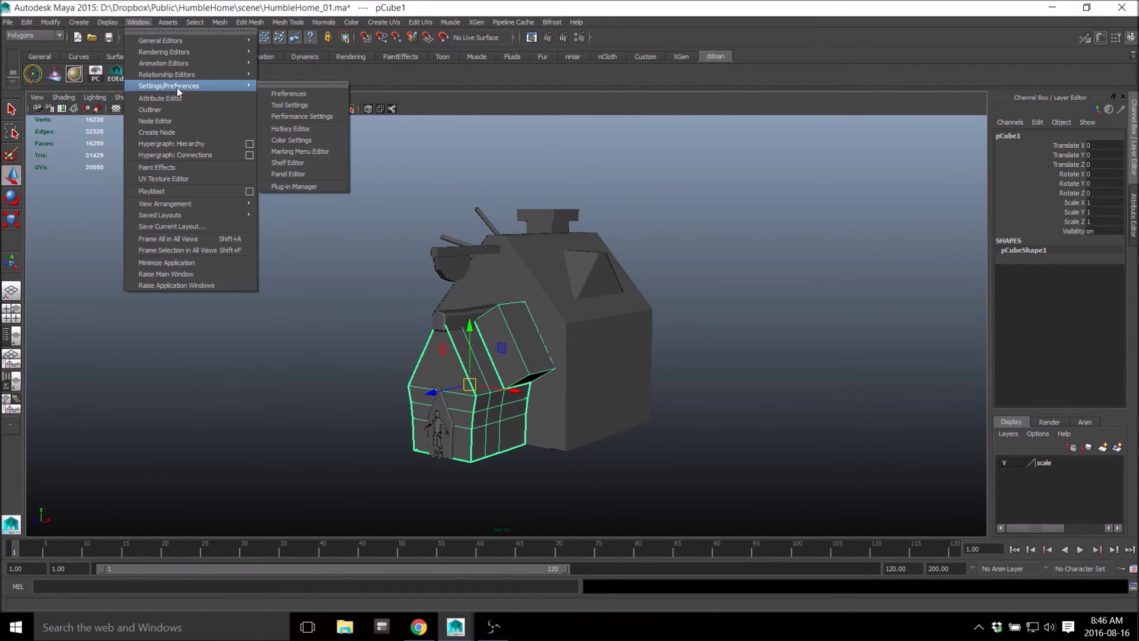
{"action": "left_click", "coordinate": [308, 127]}
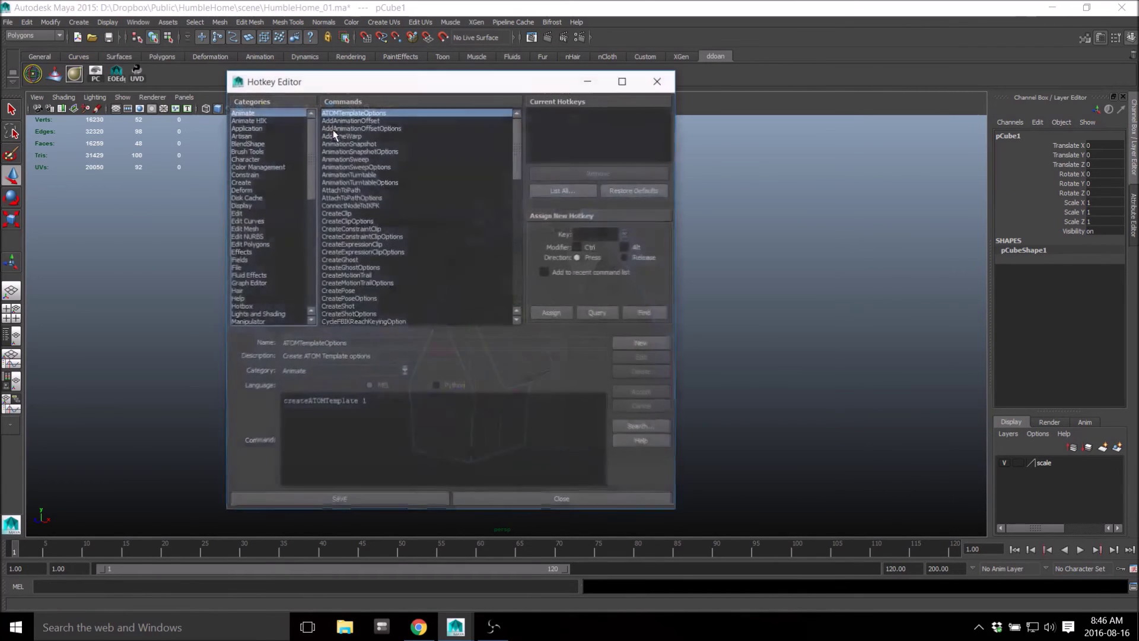
{"action": "left_click_drag", "start_coordinate": [376, 91], "coordinate": [287, 99]}
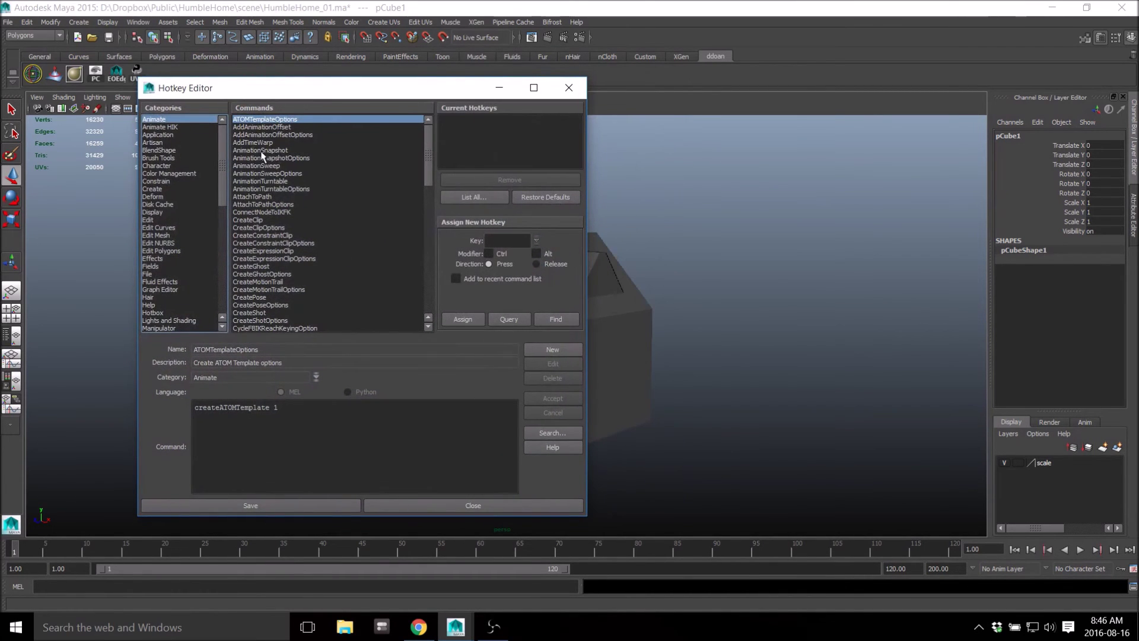
- Look up the hotkey assigned to CenterPivot in the Modify category and locate FreezeTransformations among its commands
{"action": "left_click_drag", "start_coordinate": [225, 174], "coordinate": [222, 136]}
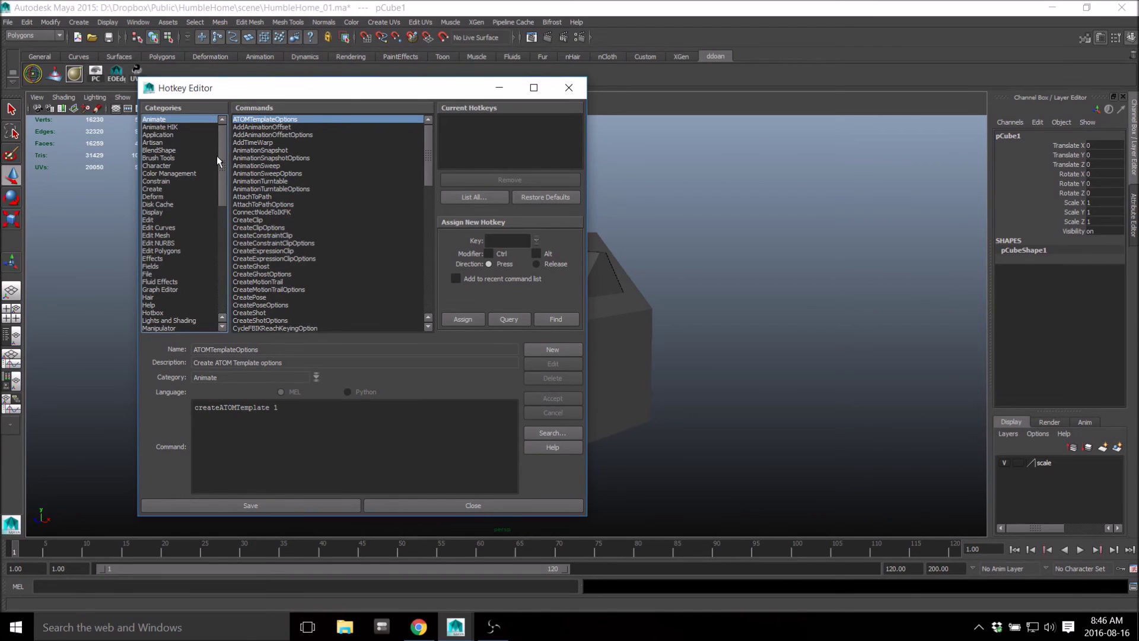
{"action": "left_click", "coordinate": [52, 22]}
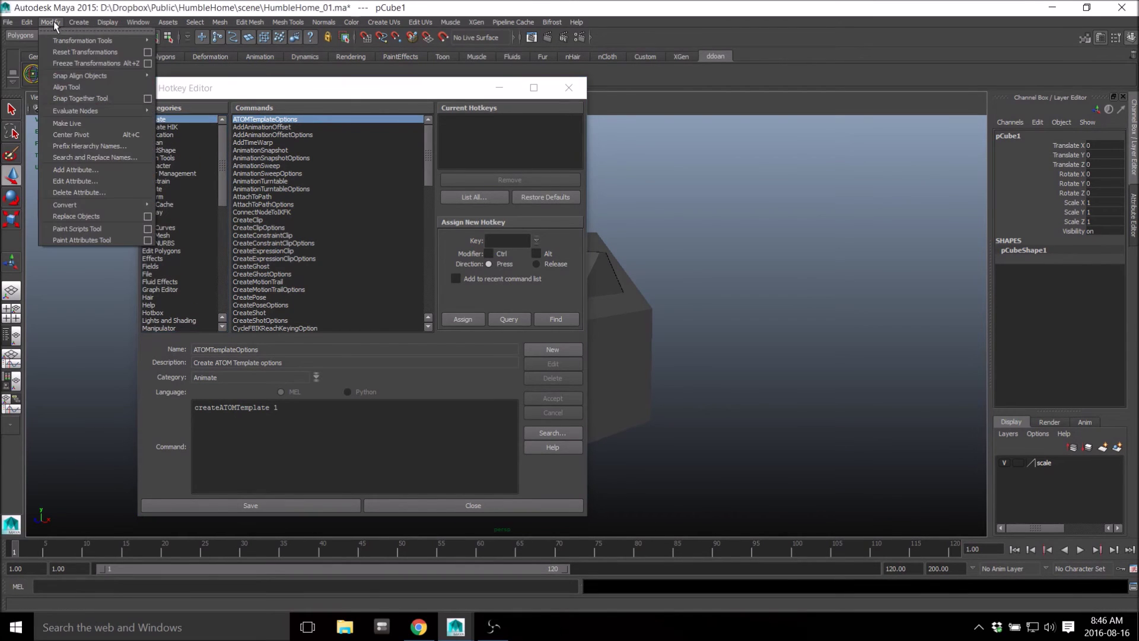
{"action": "left_click", "coordinate": [301, 88]}
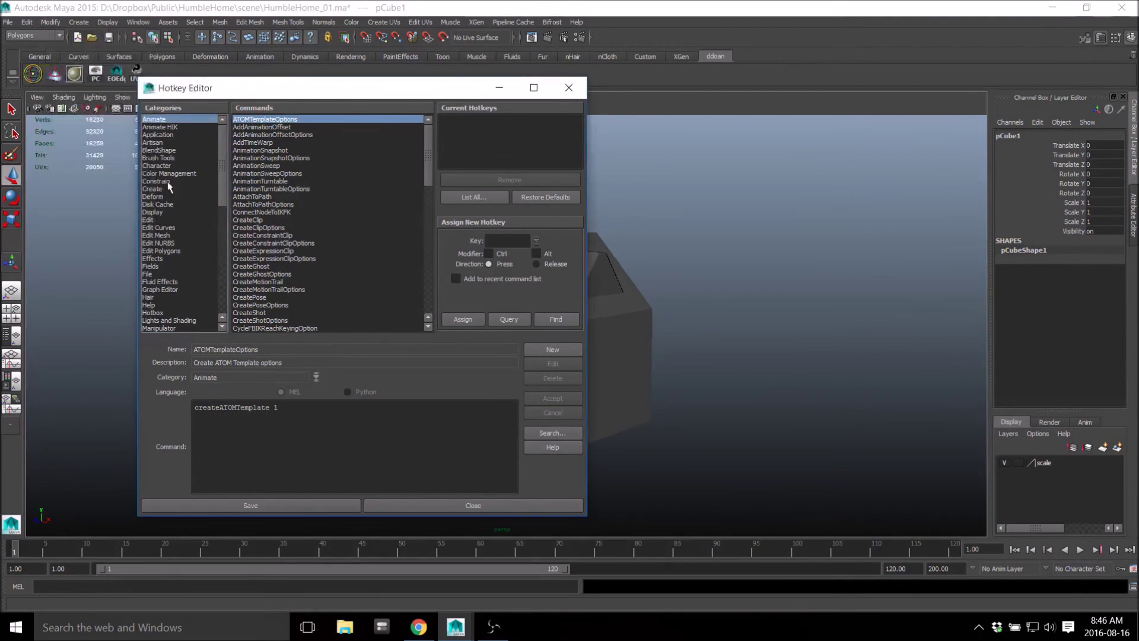
{"action": "left_click_drag", "start_coordinate": [224, 175], "coordinate": [205, 211]}
{"action": "left_click", "coordinate": [155, 282]}
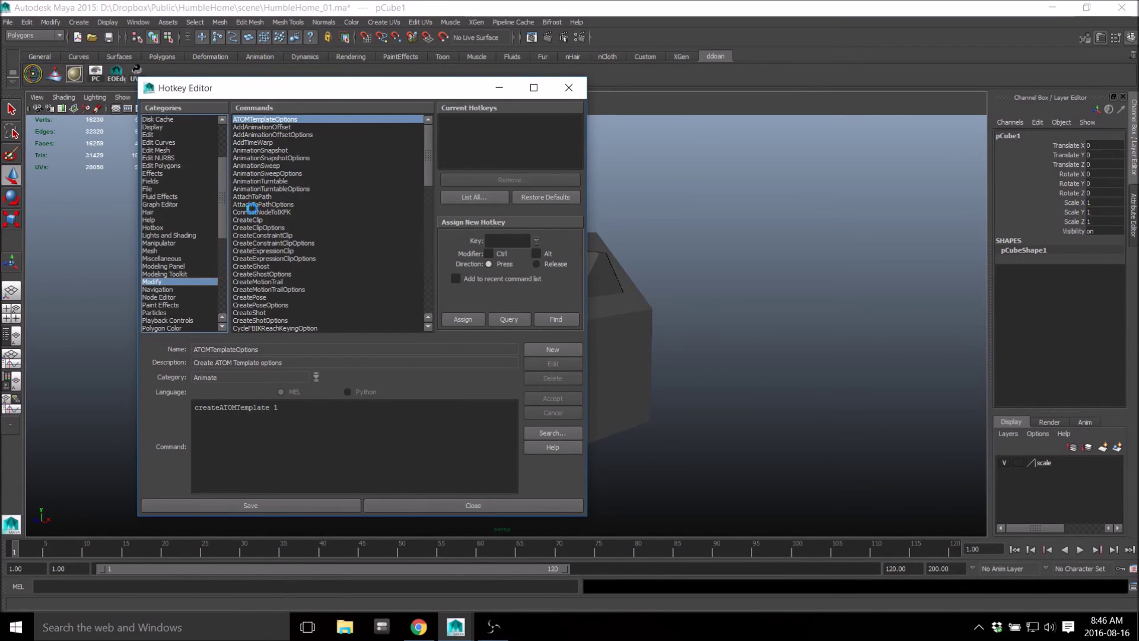
{"action": "left_click", "coordinate": [259, 143]}
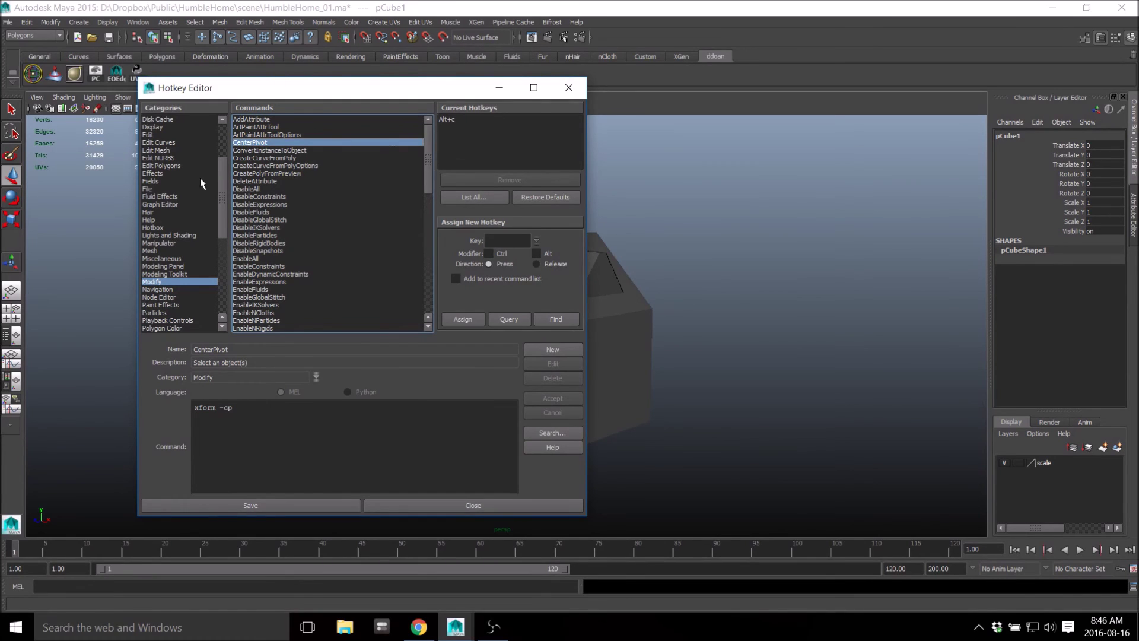
{"action": "left_click_drag", "start_coordinate": [224, 181], "coordinate": [225, 185]}
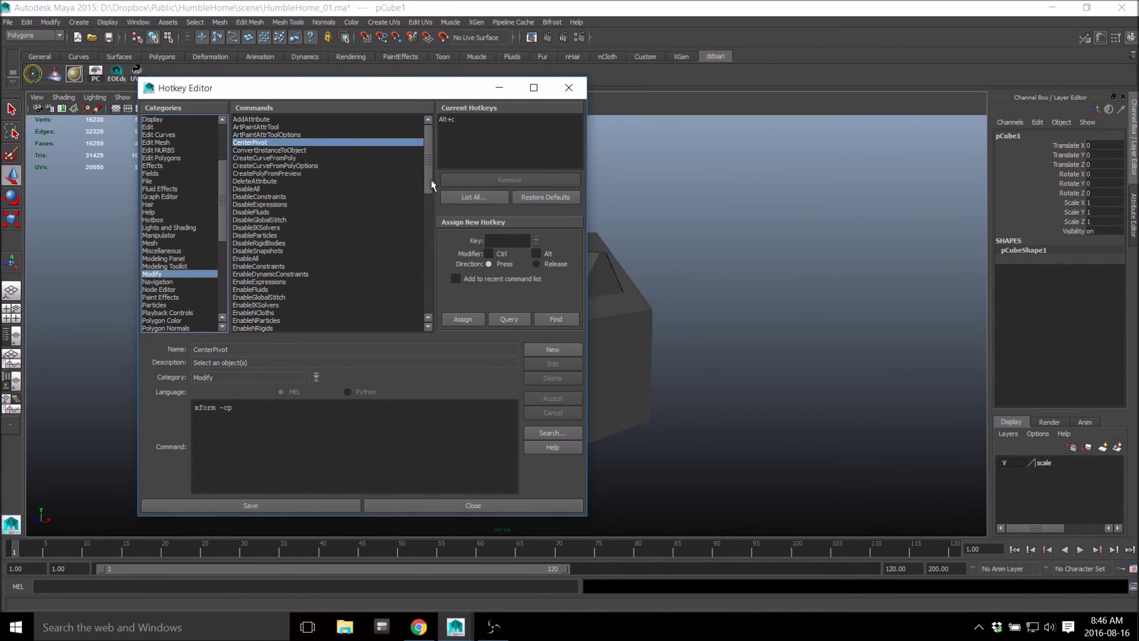
{"action": "scroll", "coordinate": [266, 250], "scroll_direction": "down", "scroll_amount": 5}
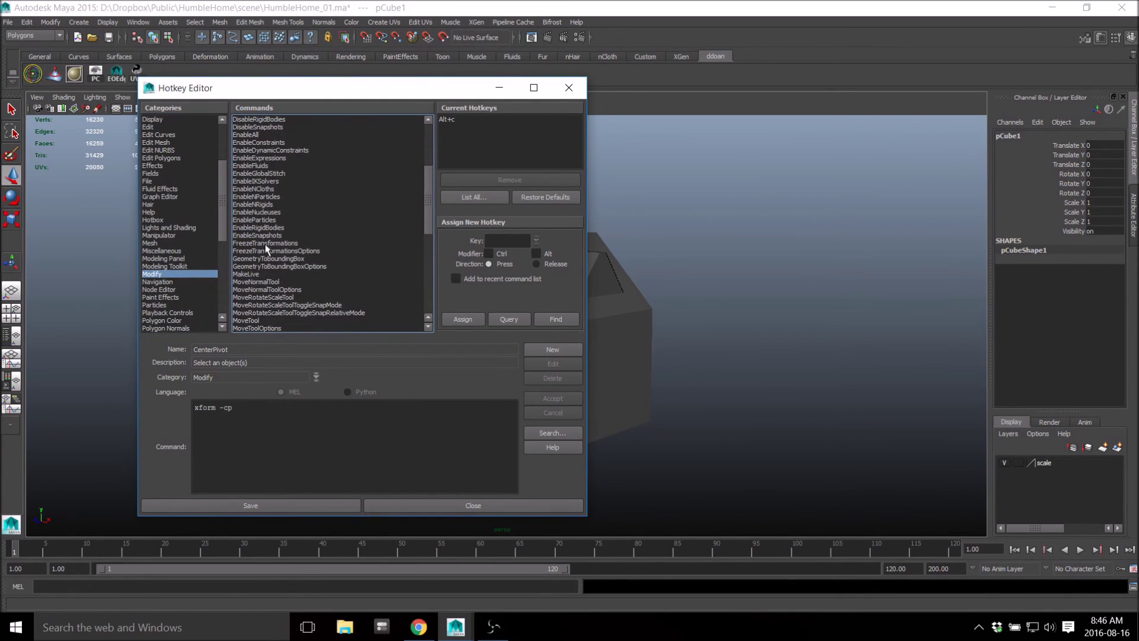
- Look up the hotkey assigned to DeleteAllHistory in the Edit category
{"action": "left_click_drag", "start_coordinate": [226, 222], "coordinate": [226, 199]}
{"action": "right_click", "coordinate": [226, 199]}
{"action": "left_click", "coordinate": [152, 188]}
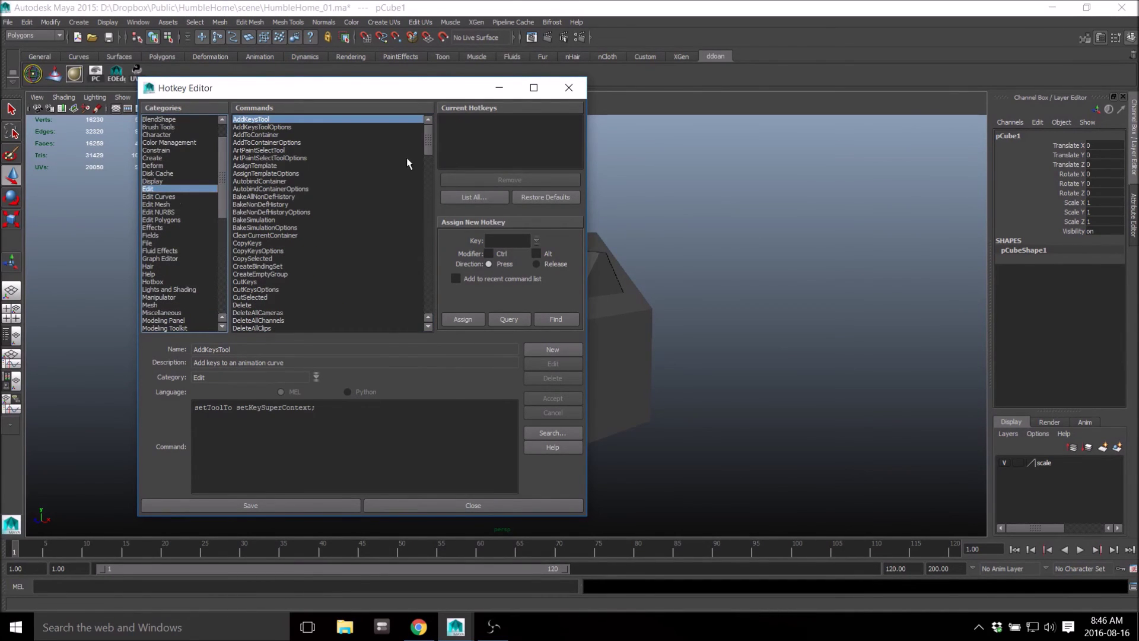
{"action": "left_click_drag", "start_coordinate": [428, 144], "coordinate": [429, 173]}
{"action": "left_click", "coordinate": [269, 197]}
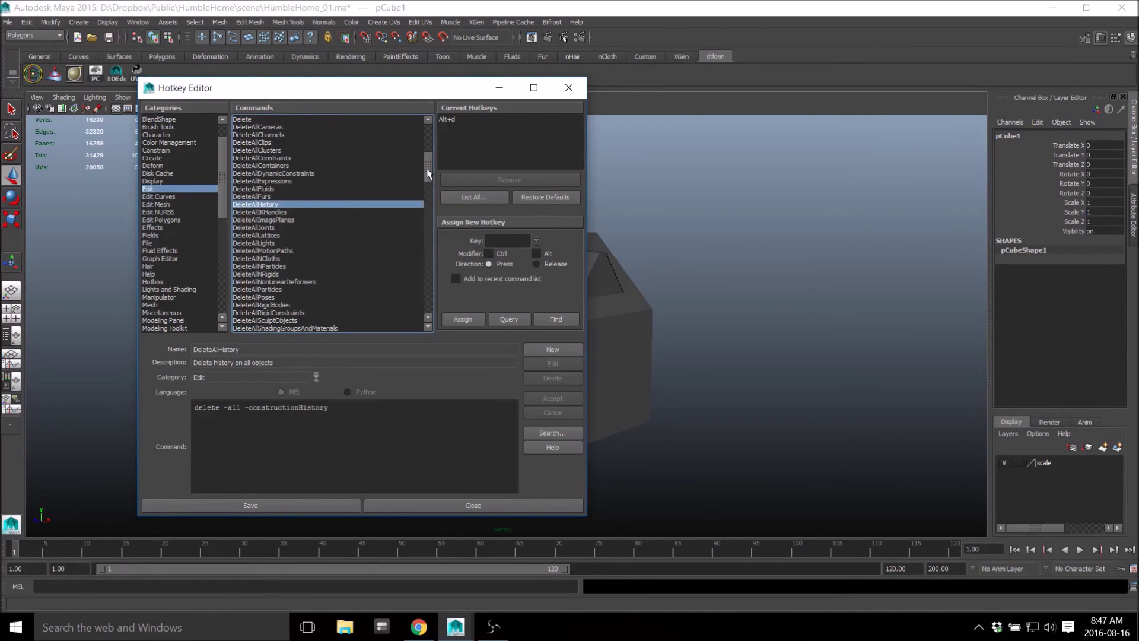
{"action": "scroll", "coordinate": [429, 173], "scroll_direction": "down", "scroll_amount": 2}
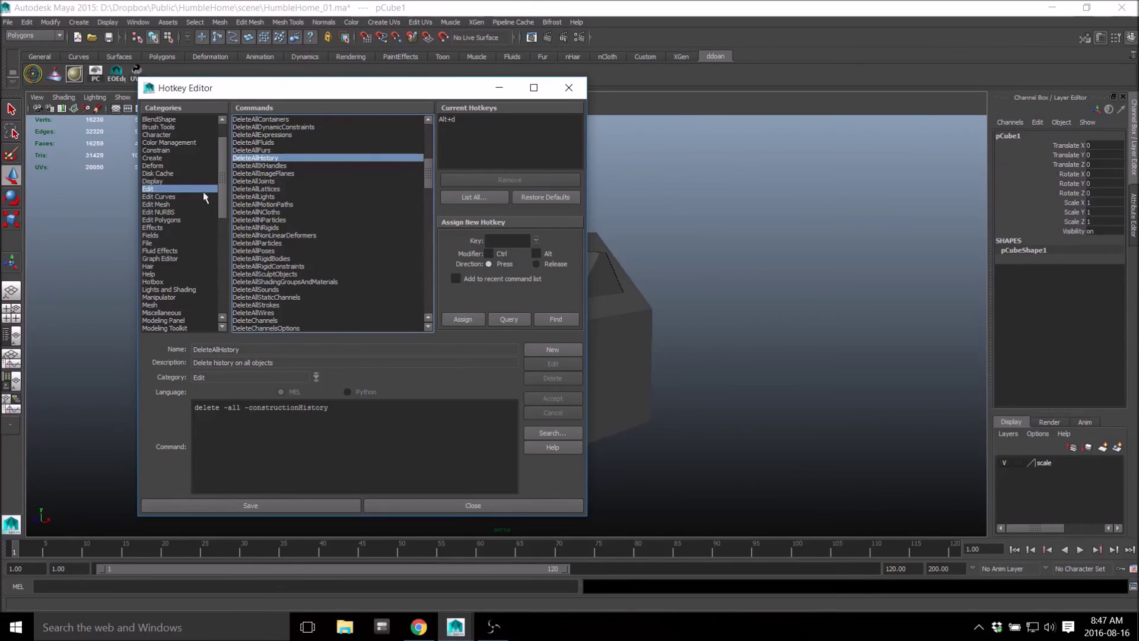
- Look up the hotkey assigned to SelectUVShell in the UV Texture Editor category
{"action": "left_click_drag", "start_coordinate": [224, 182], "coordinate": [207, 290]}
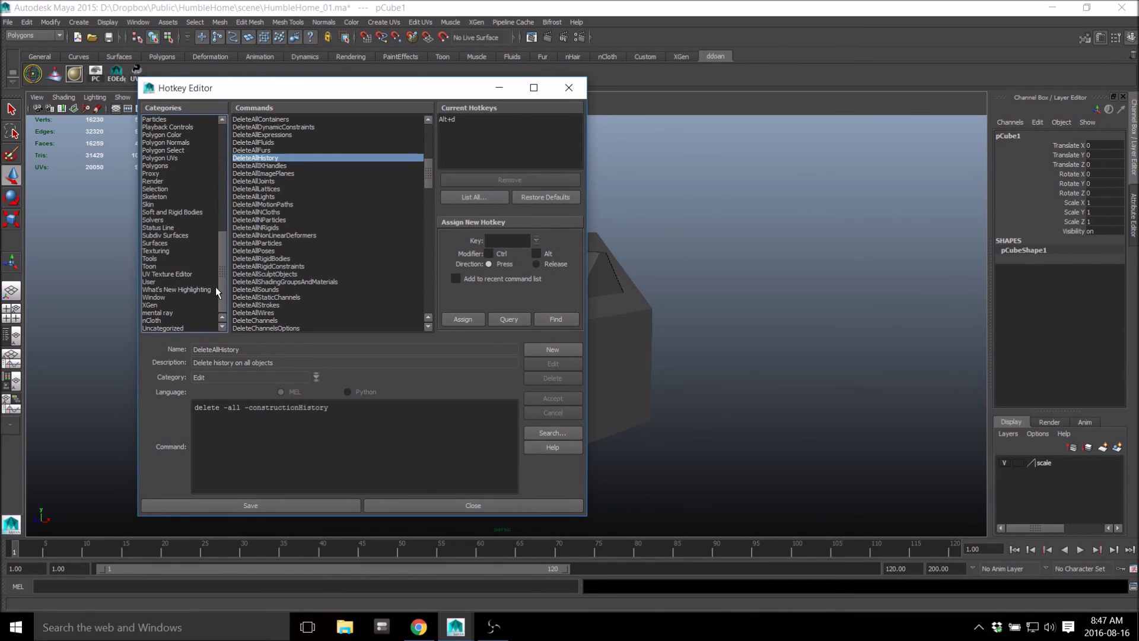
{"action": "left_click", "coordinate": [172, 159]}
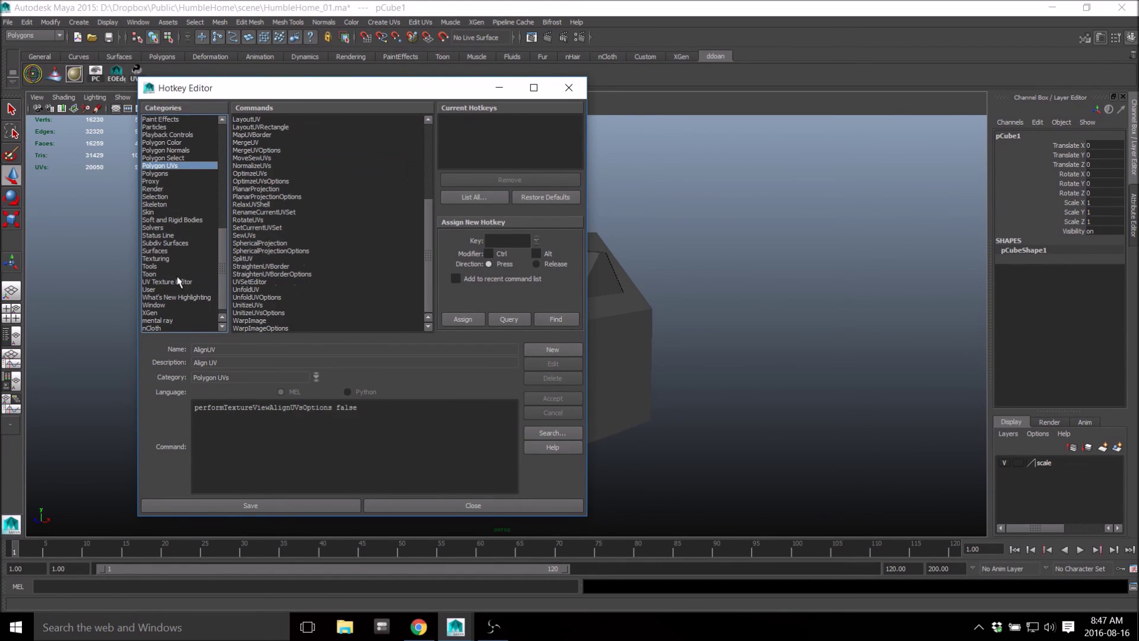
{"action": "left_click", "coordinate": [176, 280]}
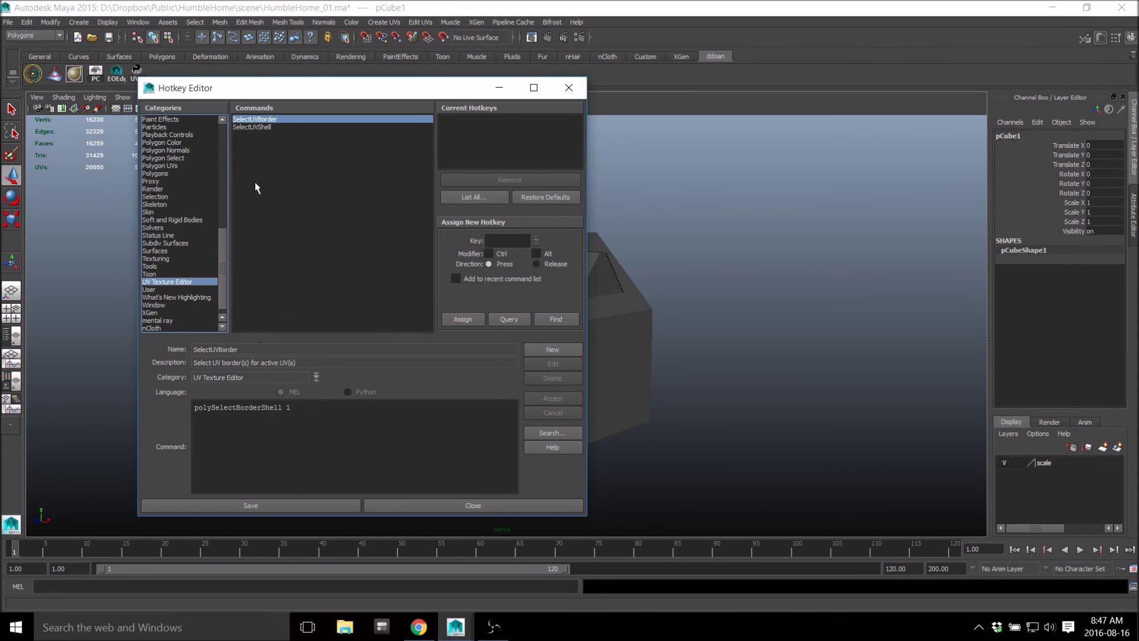
{"action": "left_click", "coordinate": [258, 126]}
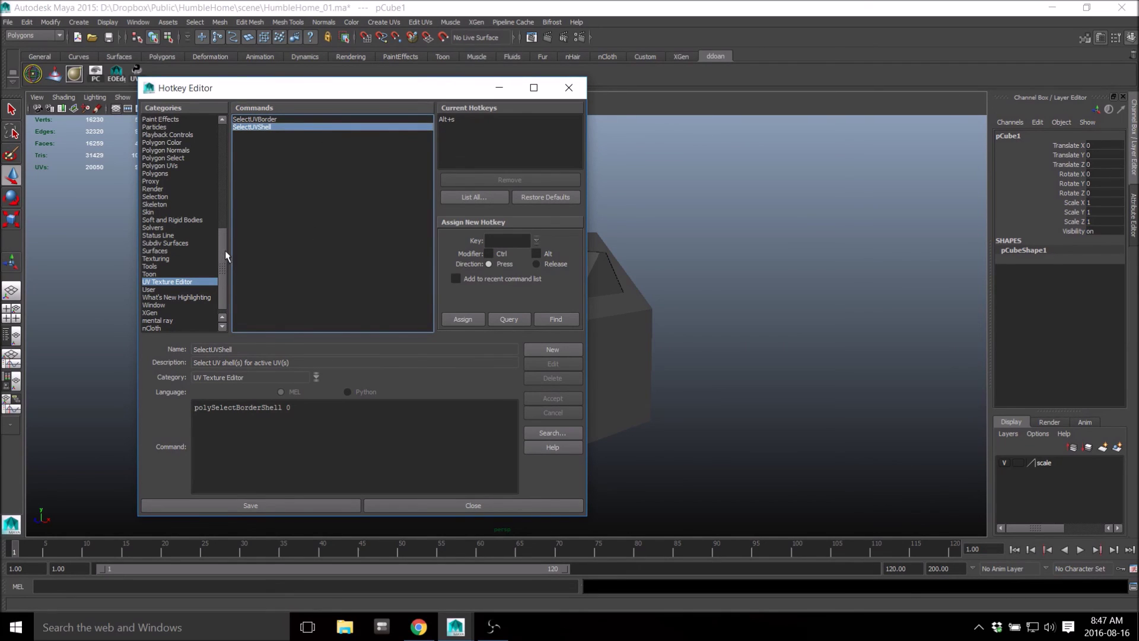
- Examine the MEL script and hotkey of the custom Toggle_Isolate_Selected command in the User category
{"action": "left_click_drag", "start_coordinate": [224, 249], "coordinate": [218, 272]}
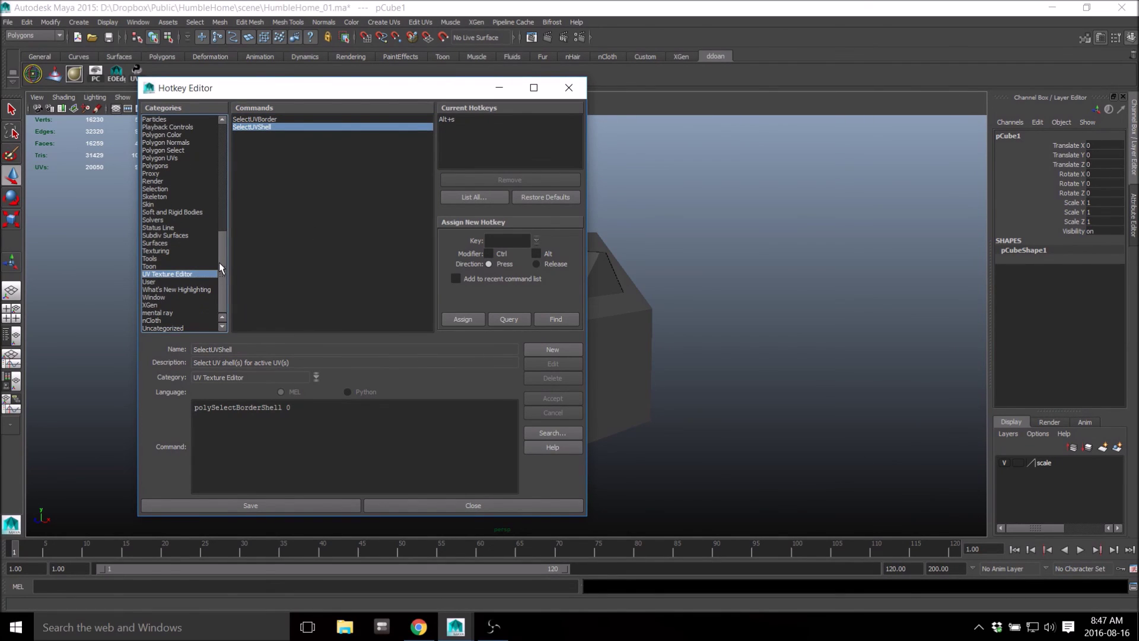
{"action": "left_click_drag", "start_coordinate": [219, 260], "coordinate": [216, 293]}
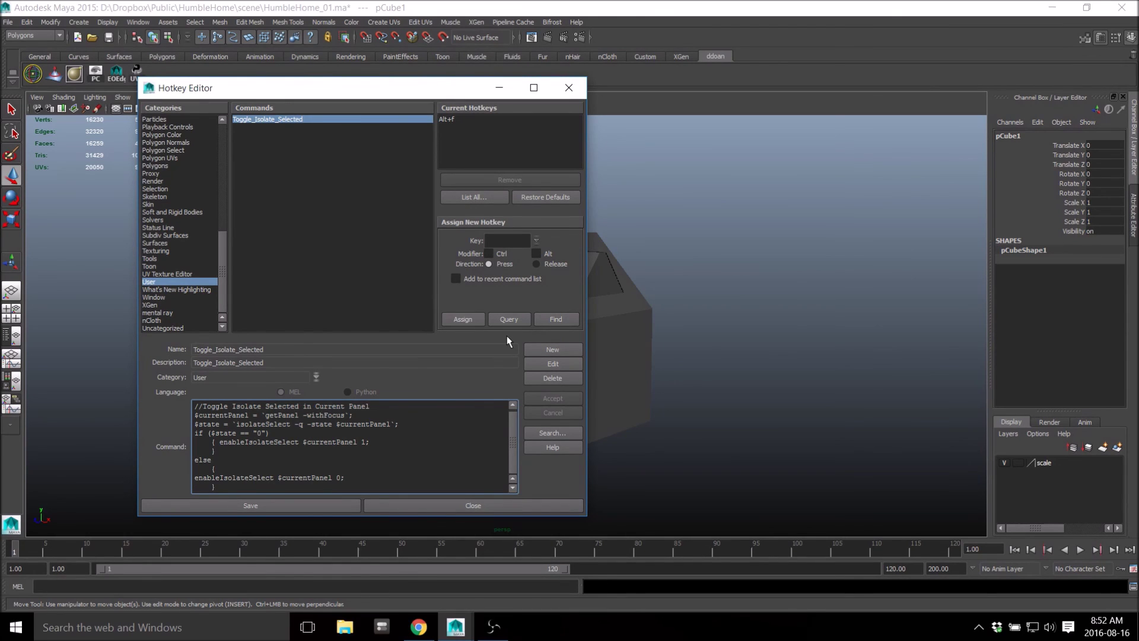
{"action": "left_click_drag", "start_coordinate": [237, 488], "coordinate": [182, 399]}
{"action": "left_click", "coordinate": [440, 468]}
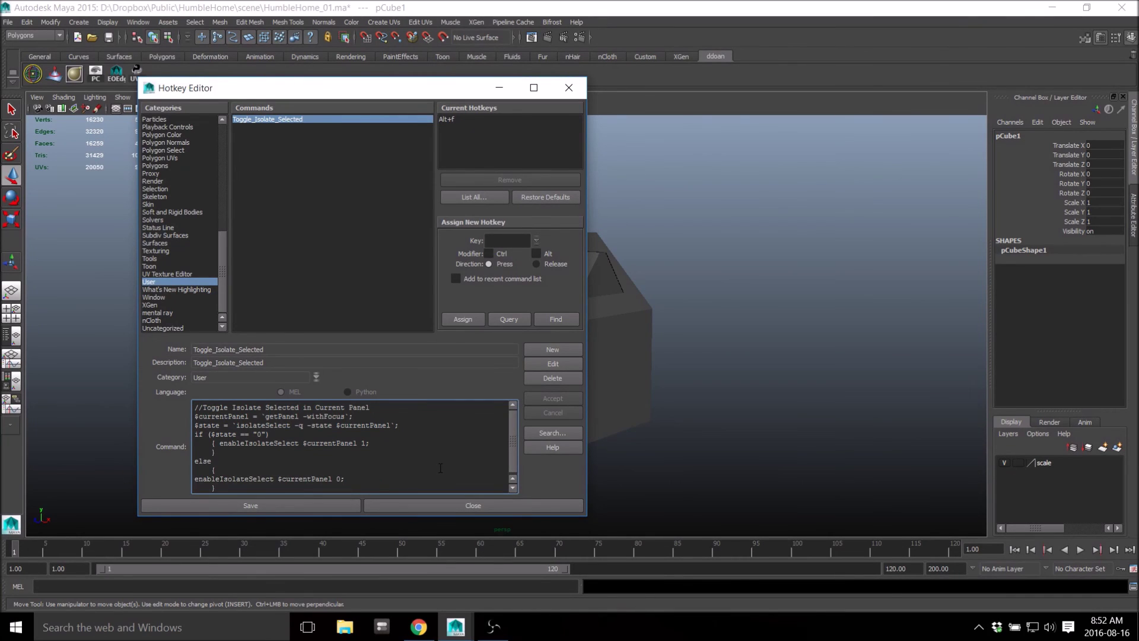